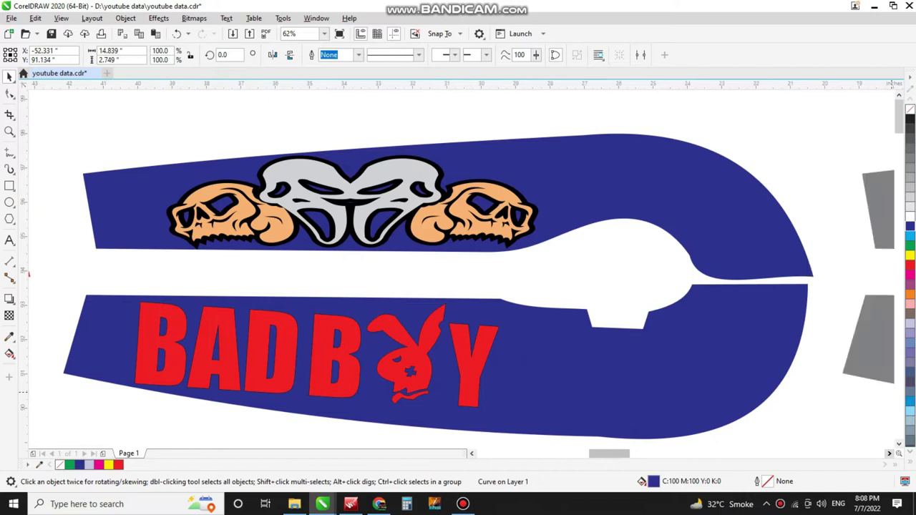
# - Ungroup all objects of the blue skull and BAD BOY cover design and fill the central skull yellow
pyautogui.click(587, 188)
pyautogui.click(457, 55)
pyautogui.press('Escape')
pyautogui.click(286, 173)
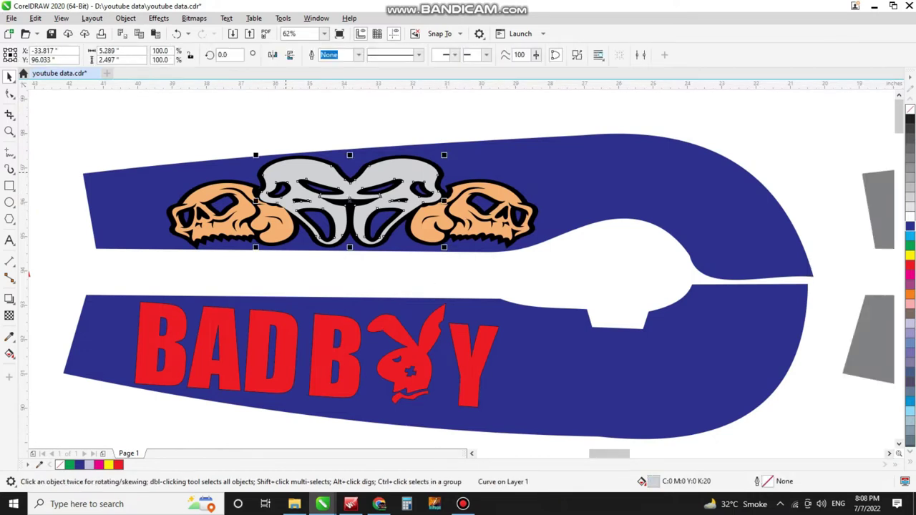
pyautogui.click(911, 254)
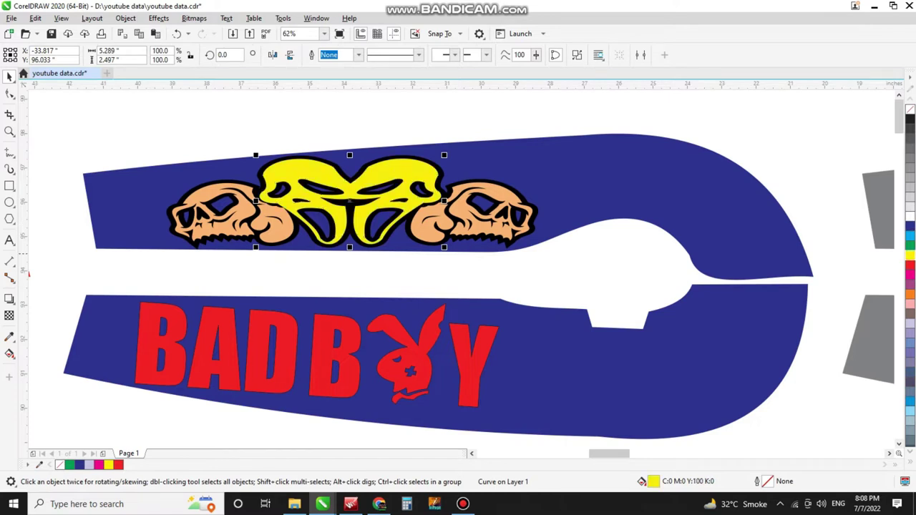
# - Fill both side skulls green and the BAD BOY lettering with its bunny head yellow
pyautogui.click(490, 218)
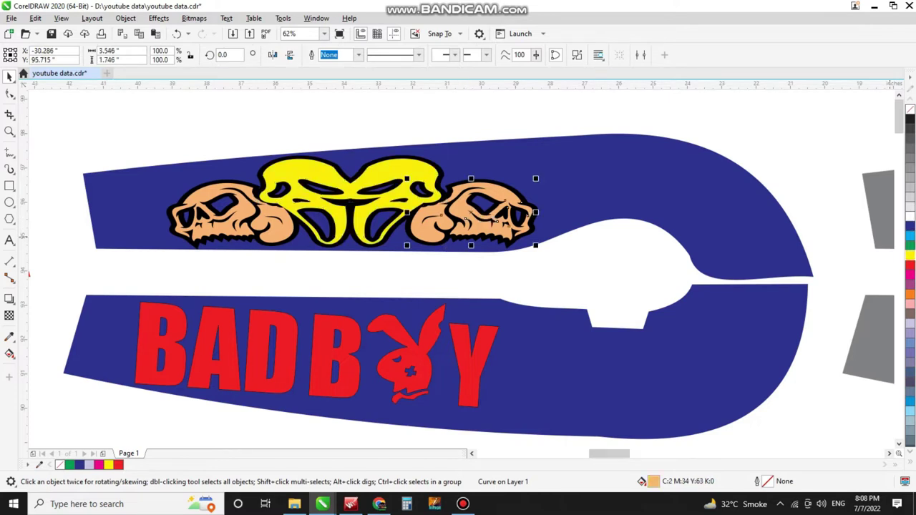
pyautogui.click(910, 246)
pyautogui.click(262, 216)
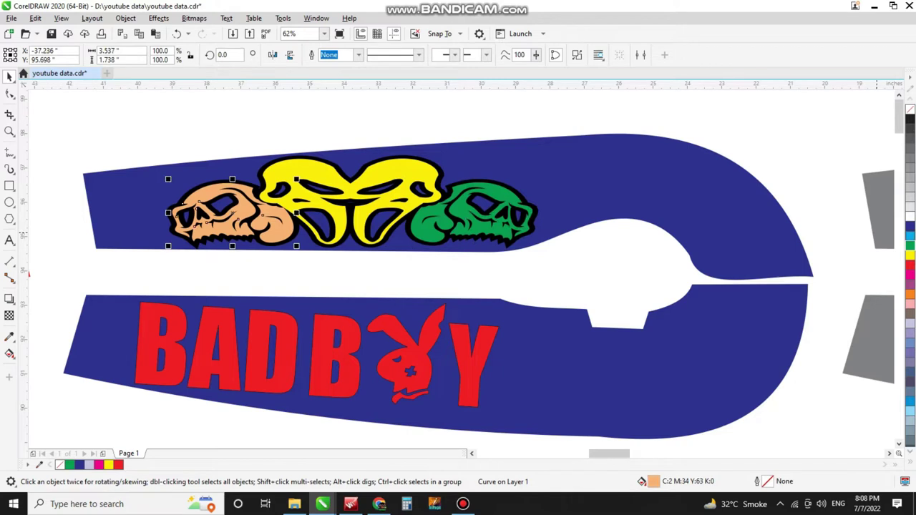
pyautogui.click(911, 246)
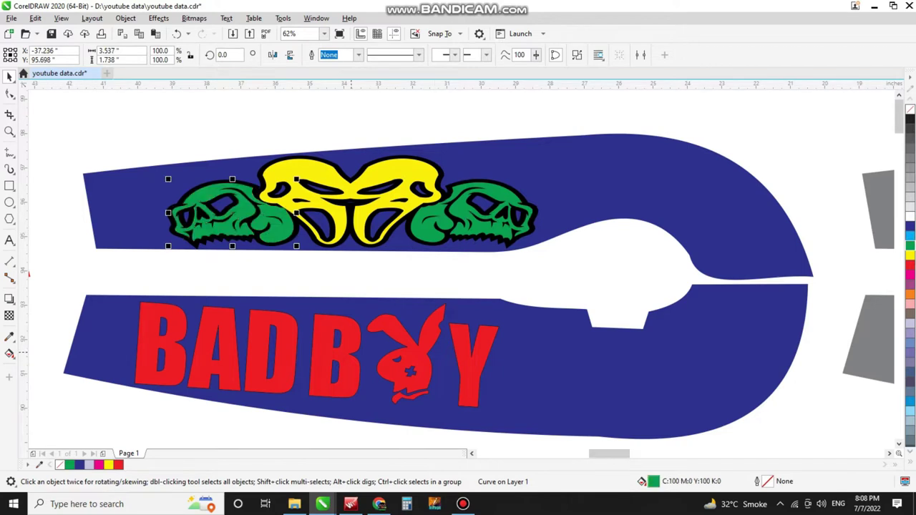
pyautogui.click(362, 353)
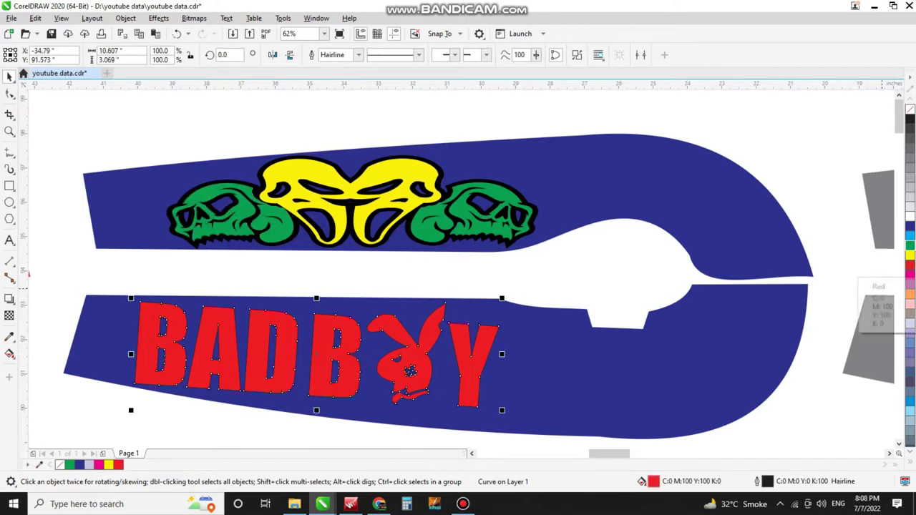
pyautogui.click(911, 256)
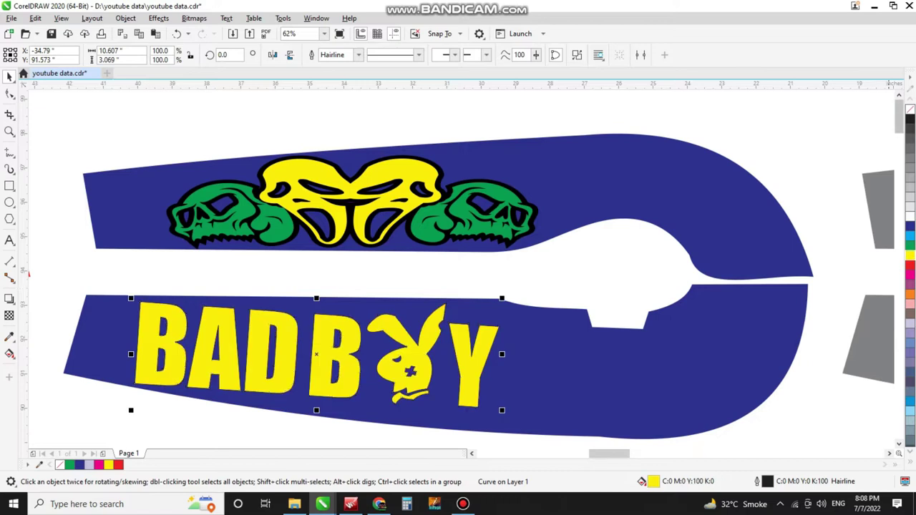
# - Ungroup the grey chain-and-sprocket cover design and fill the chain links yellow
pyautogui.hscroll(5, 458, 286)
pyautogui.hscroll(6, 64, 370)
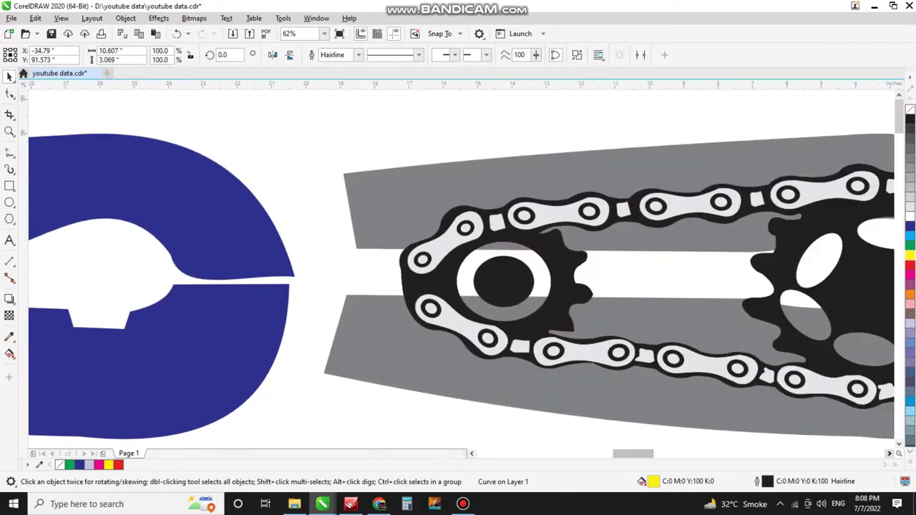
pyautogui.click(756, 316)
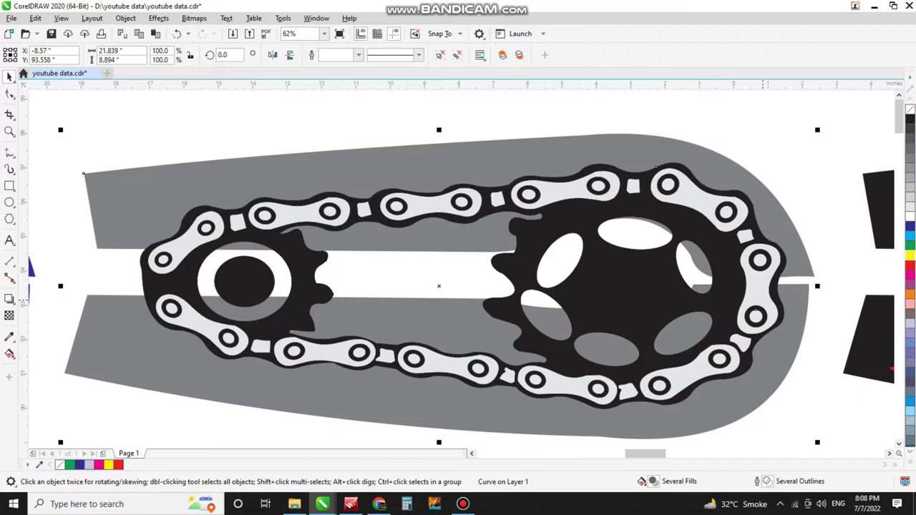
pyautogui.press('Escape')
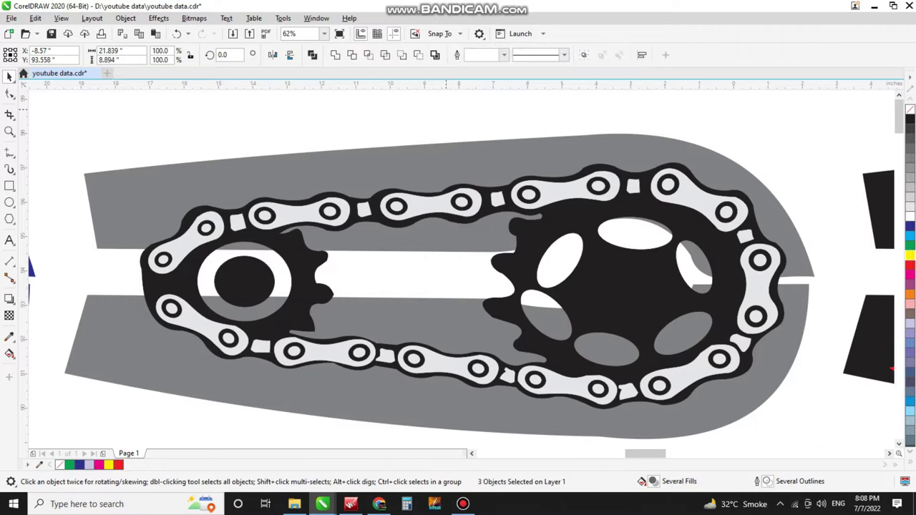
pyautogui.click(307, 216)
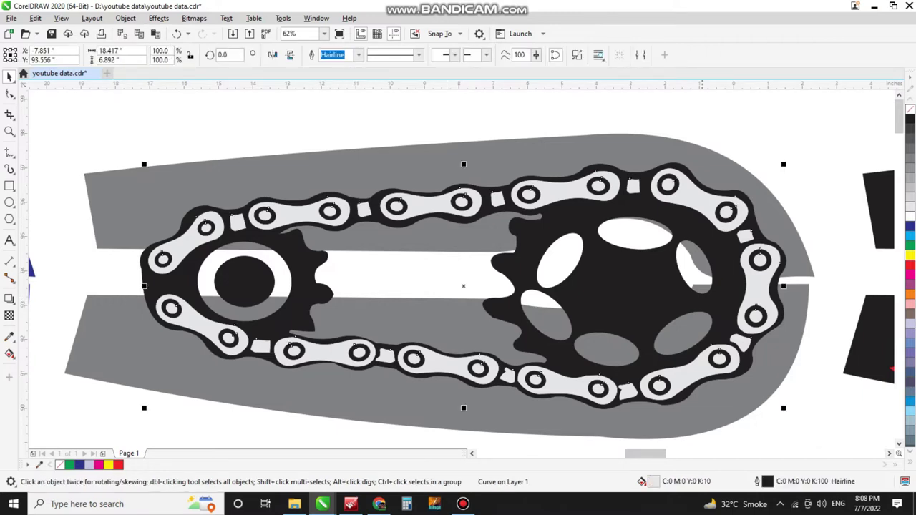
pyautogui.click(911, 256)
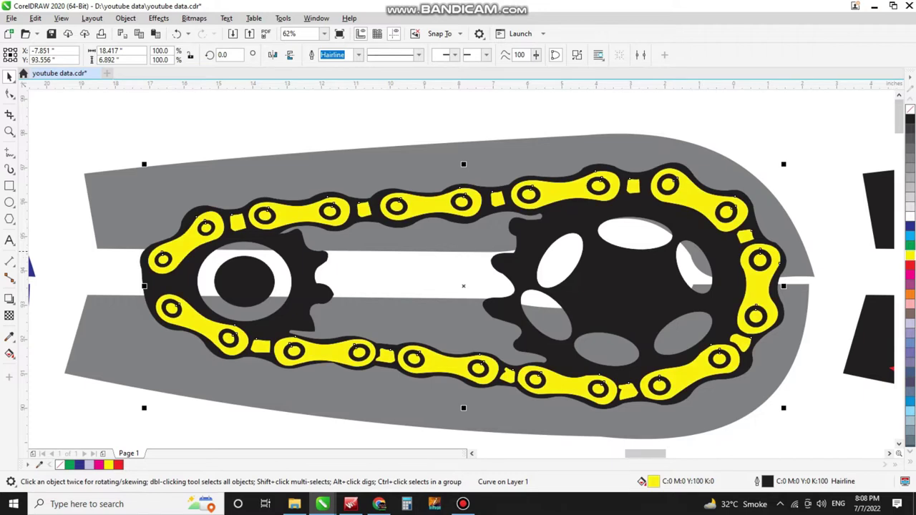
# - Try cyan and dark blue fills on the chain and sprocket base shape and return it to black
pyautogui.press('Tab')
pyautogui.click(911, 236)
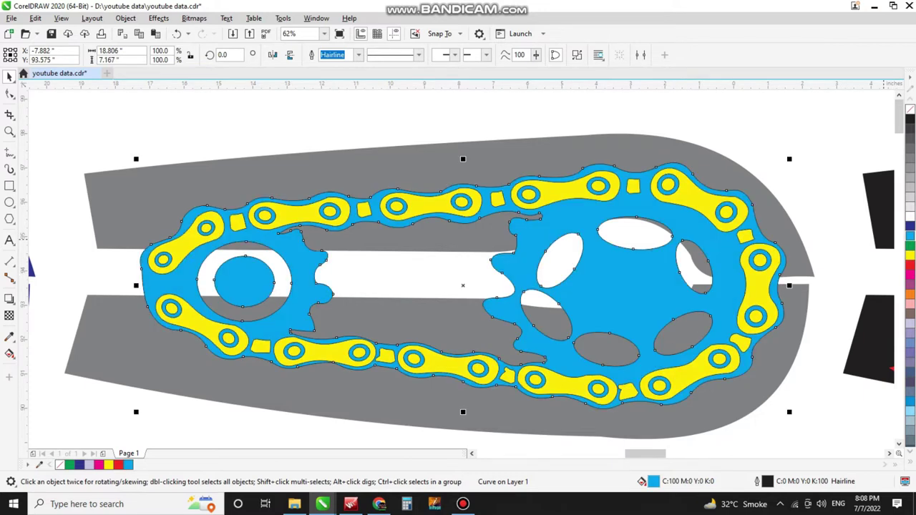
pyautogui.click(911, 226)
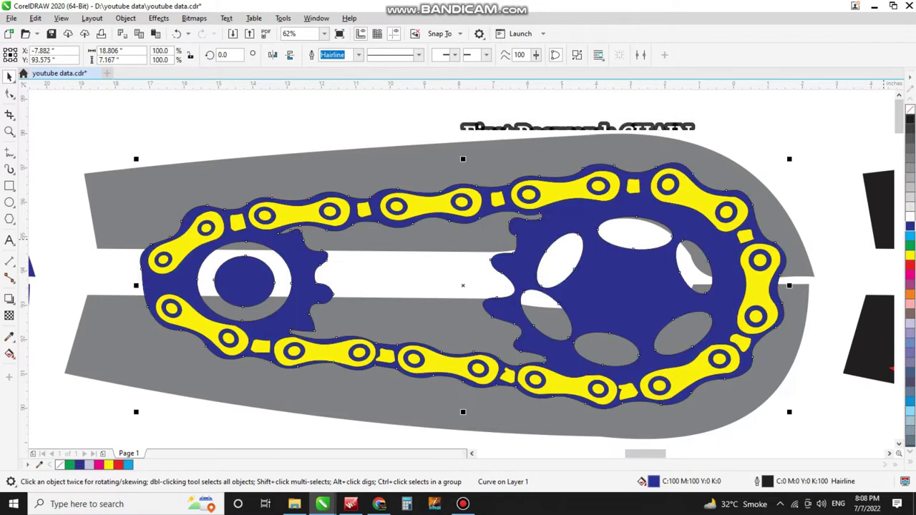
pyautogui.click(911, 119)
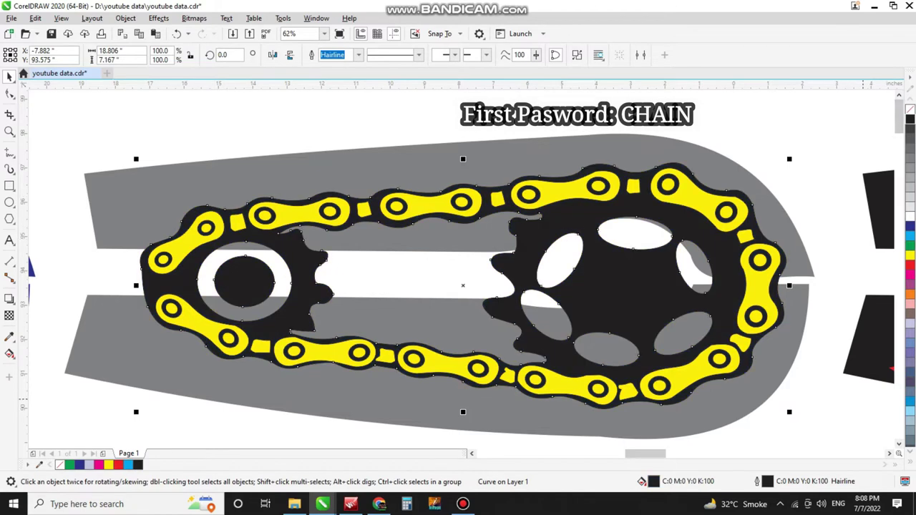
# - Ungroup the black star-pattern cover design and fill both the upper and lower star patterns yellow
pyautogui.click(889, 454)
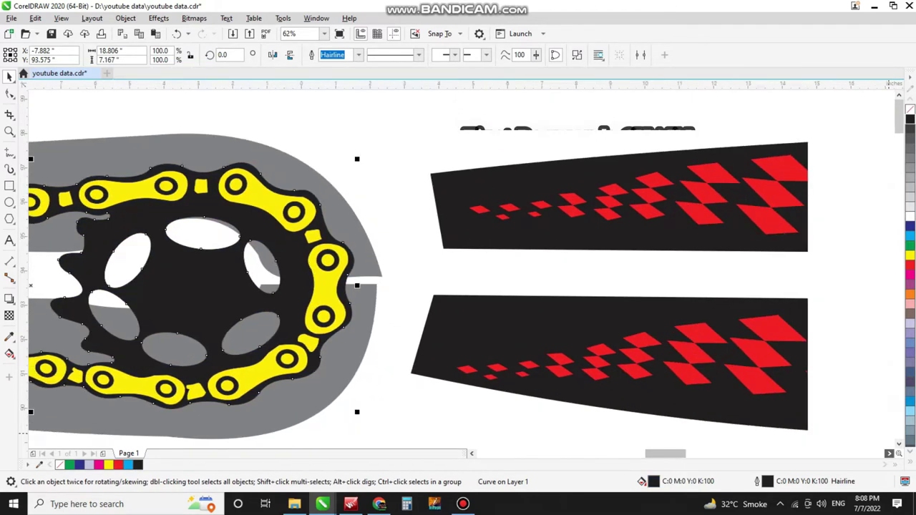
pyautogui.hscroll(8, 461, 287)
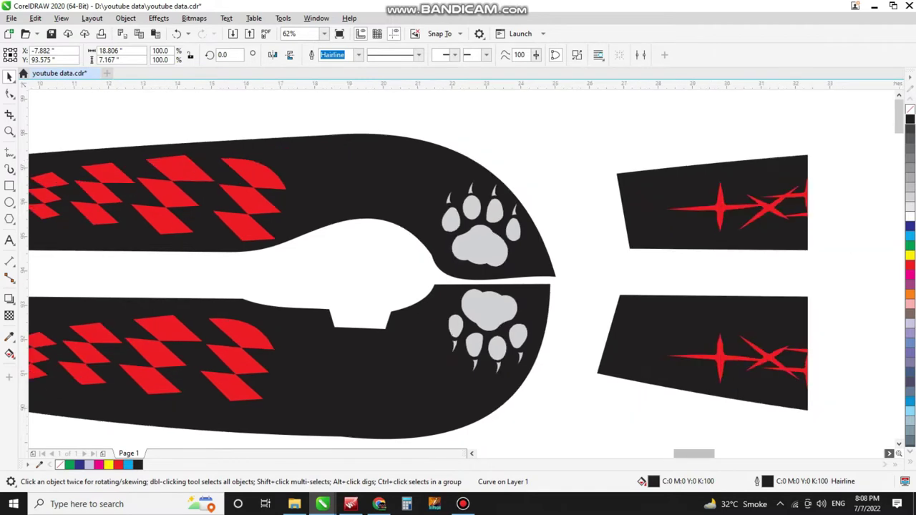
pyautogui.hscroll(7, 461, 287)
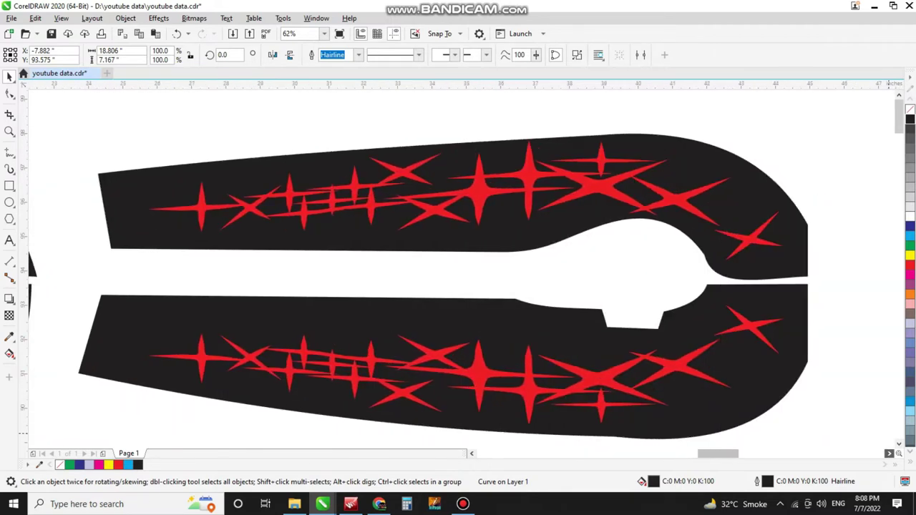
pyautogui.click(778, 240)
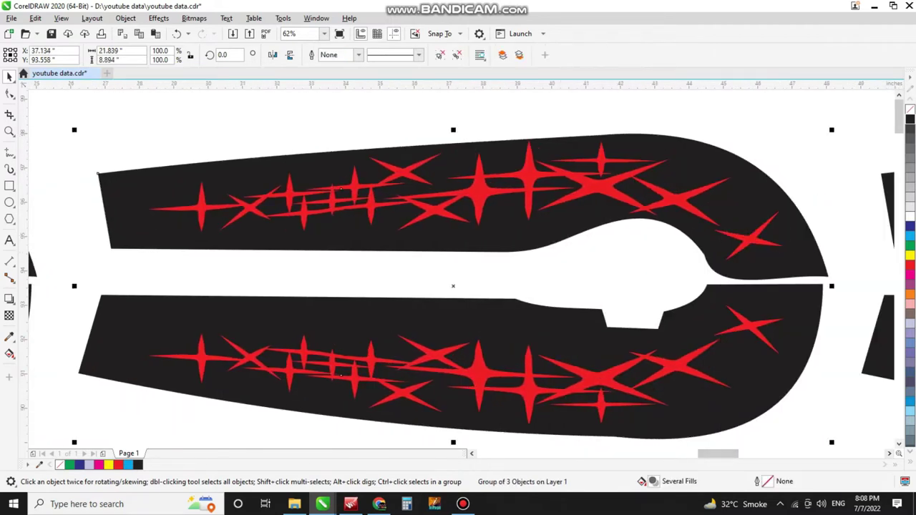
pyautogui.hotkey('ctrl', 'u')
pyautogui.click(641, 204)
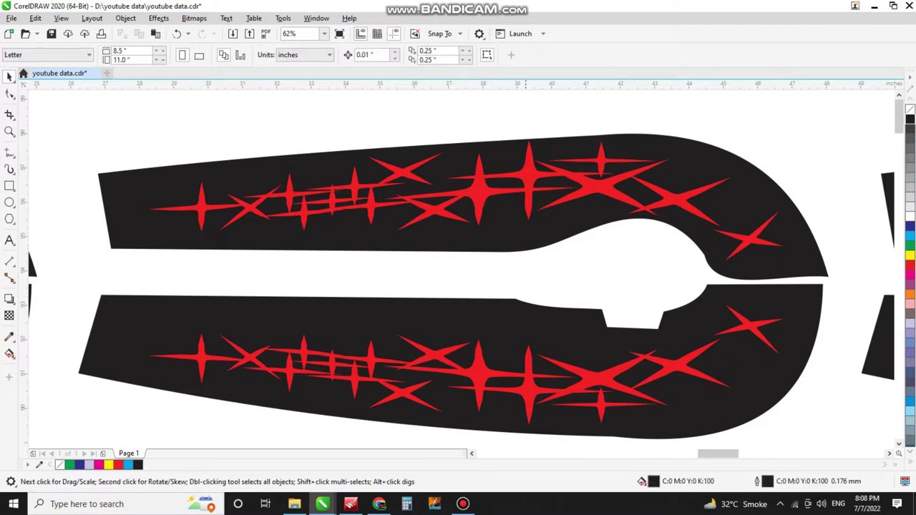
pyautogui.click(910, 256)
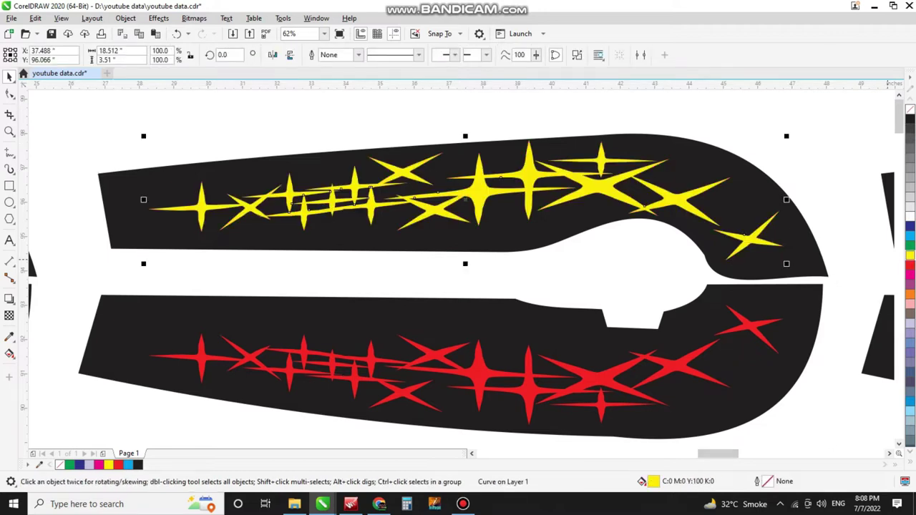
pyautogui.click(673, 364)
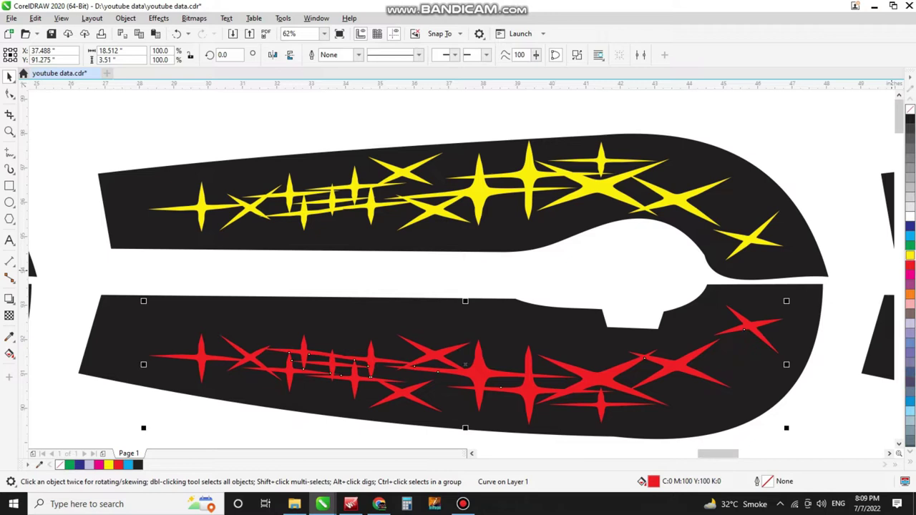
pyautogui.click(910, 256)
# - Ungroup the black razor-blade cover design and fill its upper and lower jagged stripes yellow
pyautogui.hscroll(10, 890, 453)
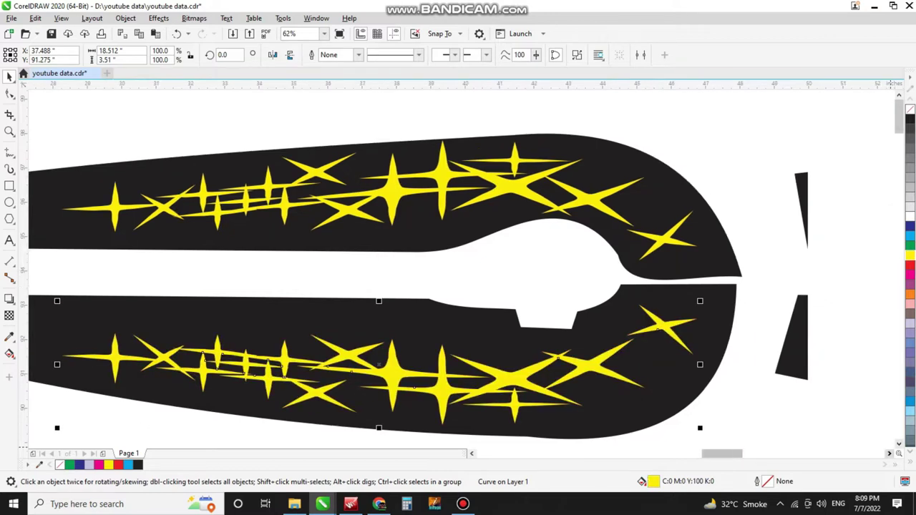
pyautogui.hscroll(5, 889, 453)
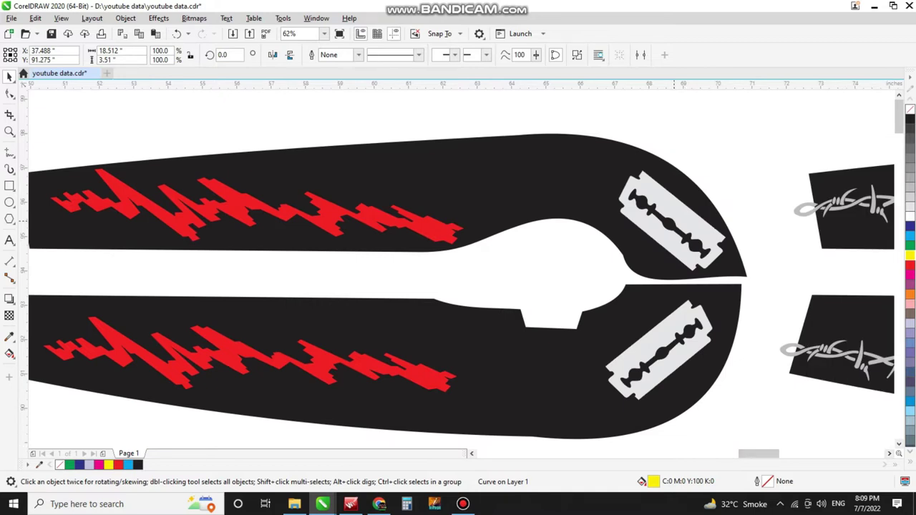
pyautogui.click(674, 221)
pyautogui.click(452, 224)
pyautogui.click(911, 256)
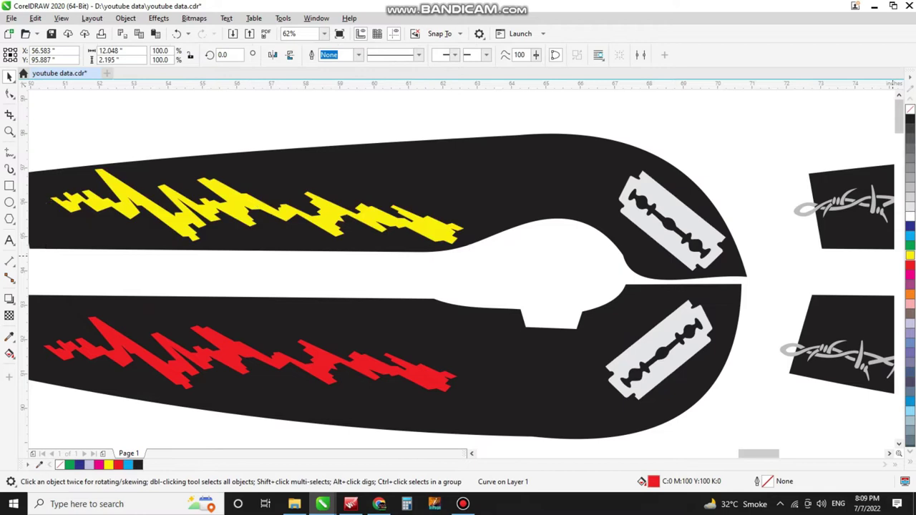
pyautogui.click(444, 371)
pyautogui.click(910, 255)
# - Fill the razor blades on the upper and lower pieces red
pyautogui.click(694, 226)
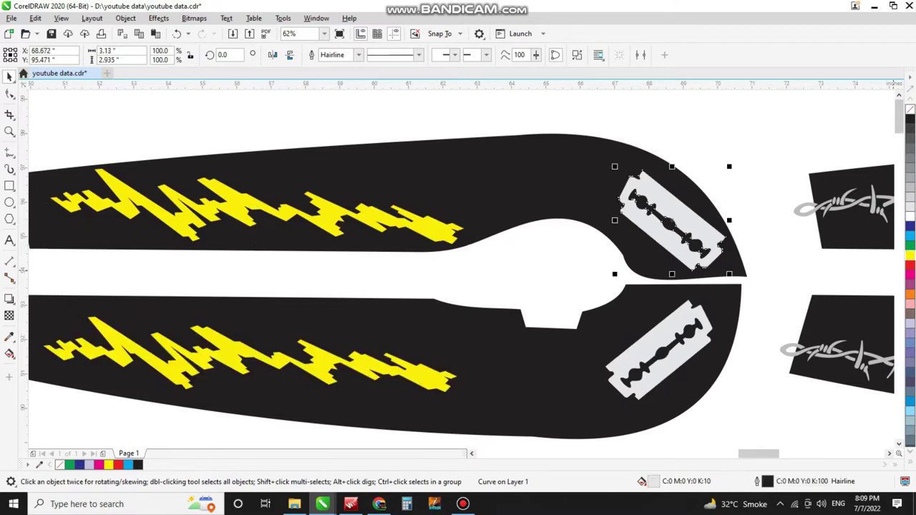
pyautogui.click(911, 266)
pyautogui.click(702, 339)
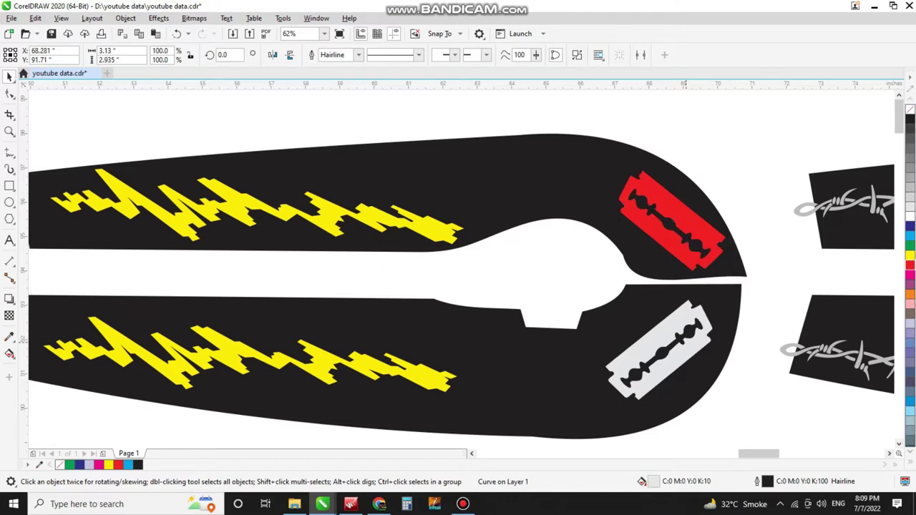
pyautogui.click(911, 266)
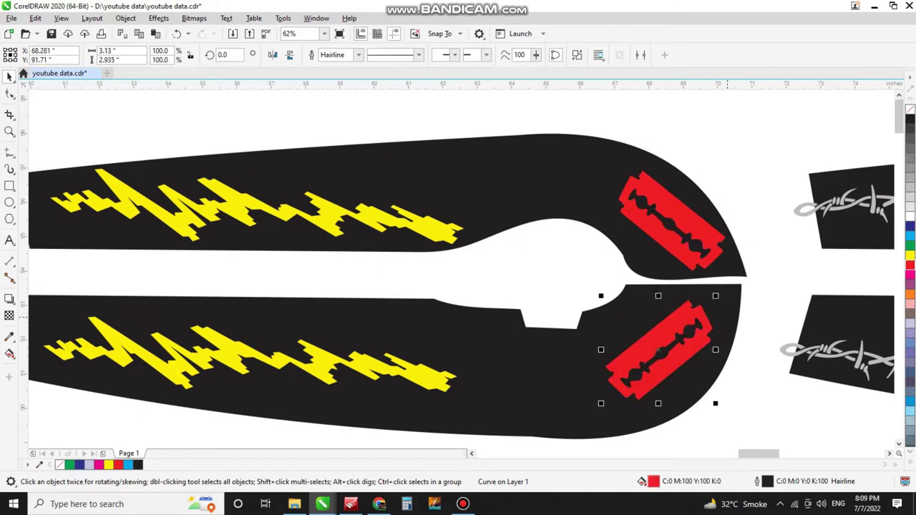
# - Ungroup all objects of the black barbed-wire and speedometer cover design
pyautogui.click(890, 454)
pyautogui.click(890, 454)
pyautogui.click(890, 454)
pyautogui.click(890, 453)
pyautogui.click(890, 454)
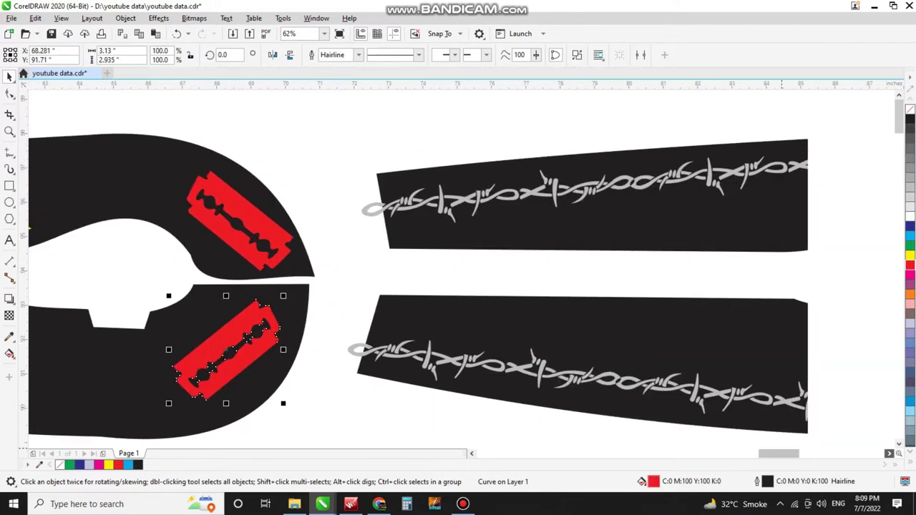
pyautogui.click(890, 454)
pyautogui.click(890, 454)
pyautogui.click(890, 454)
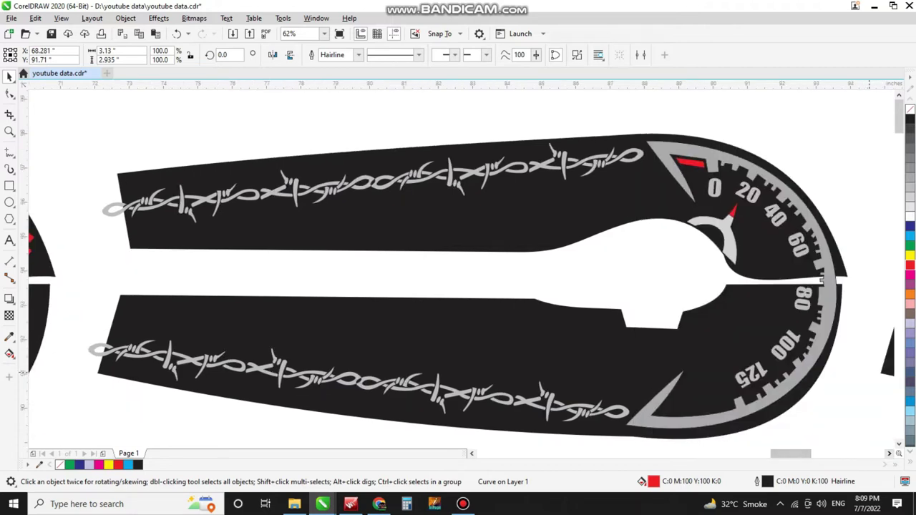
pyautogui.click(823, 279)
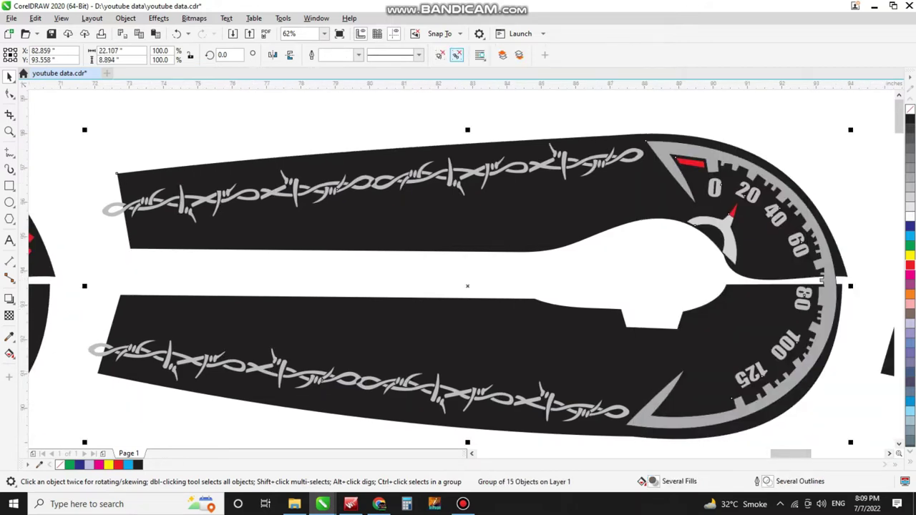
pyautogui.click(457, 56)
pyautogui.click(735, 113)
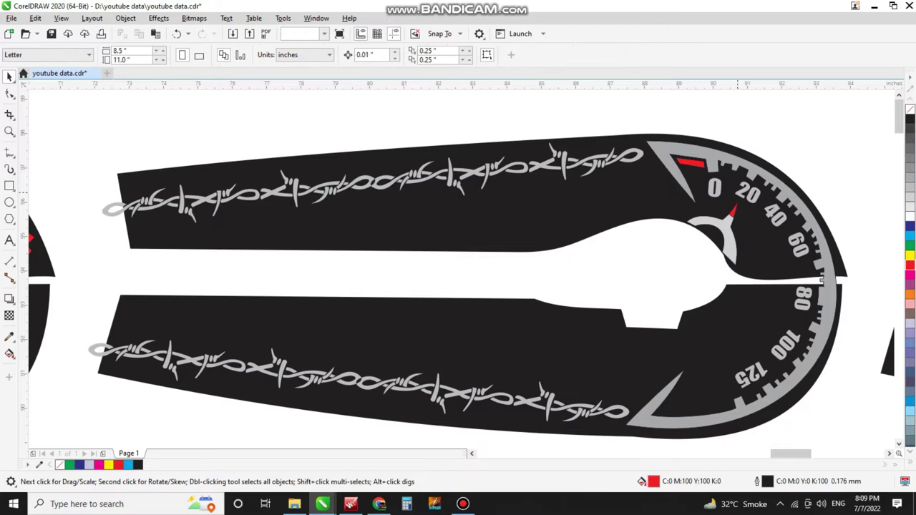
# - Fill the speedometer numbers 20, 40, 60, 80 and 100 on the black barbed-wire cover red
pyautogui.keyDown('ctrl'); pyautogui.click(748, 192); pyautogui.keyUp('ctrl')
pyautogui.click(910, 265)
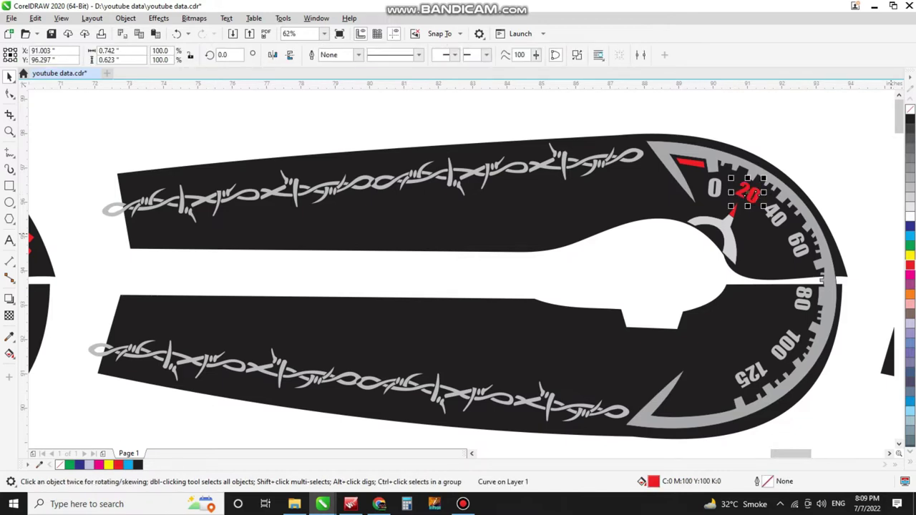
pyautogui.keyDown('ctrl'); pyautogui.click(775, 215); pyautogui.keyUp('ctrl')
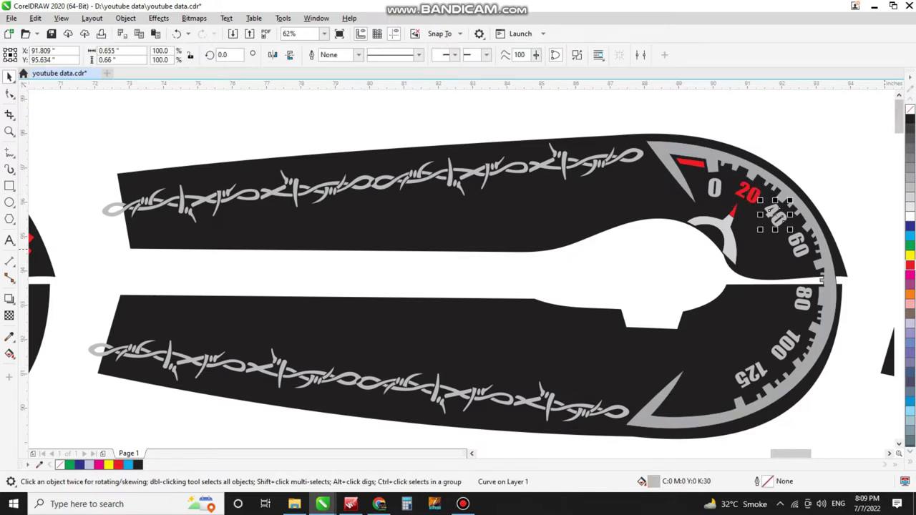
pyautogui.click(910, 265)
pyautogui.keyDown('ctrl'); pyautogui.click(800, 245); pyautogui.keyUp('ctrl')
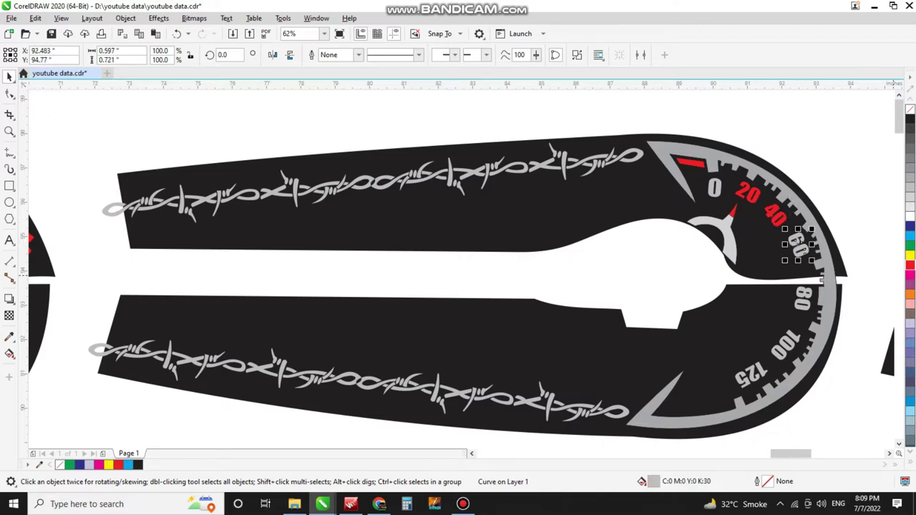
pyautogui.click(910, 264)
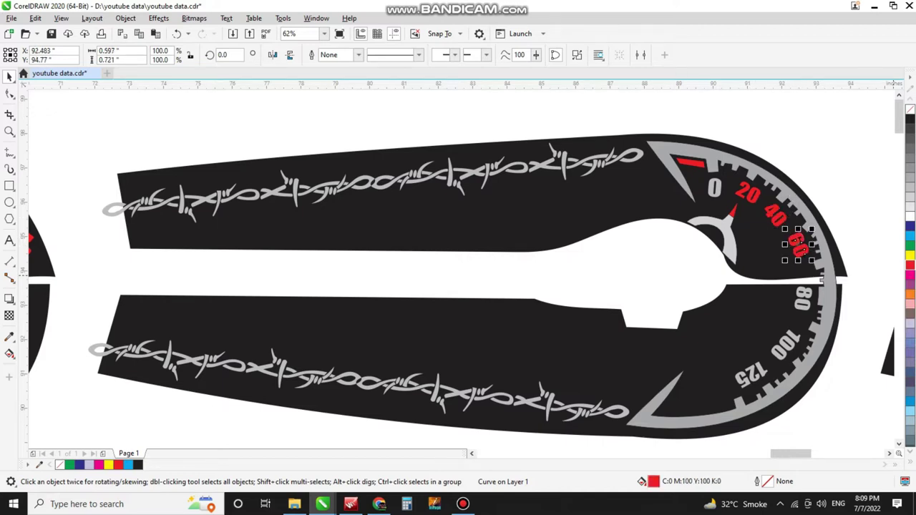
pyautogui.keyDown('ctrl'); pyautogui.click(803, 299); pyautogui.keyUp('ctrl')
pyautogui.click(910, 264)
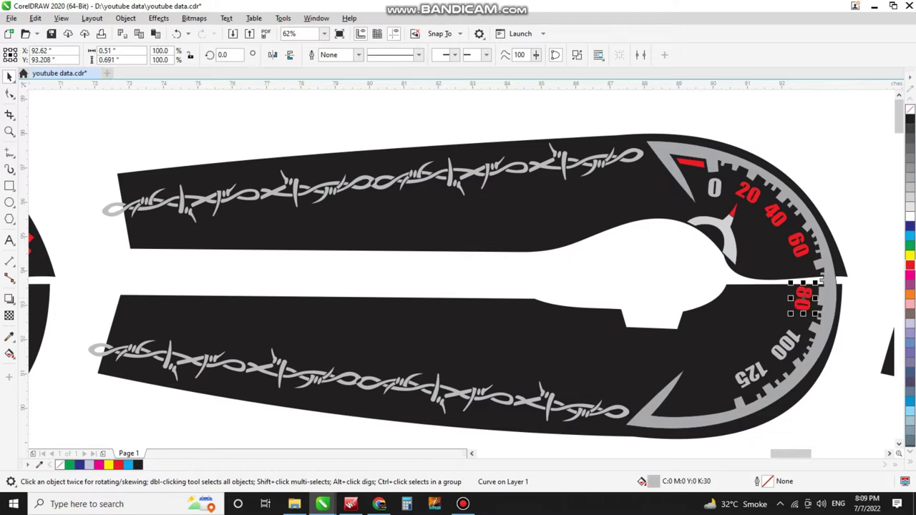
pyautogui.keyDown('ctrl'); pyautogui.click(783, 350); pyautogui.keyUp('ctrl')
pyautogui.click(910, 265)
# - Fill the upper and lower barbed-wire strands yellow and the speedometer number 125 red
pyautogui.click(540, 166)
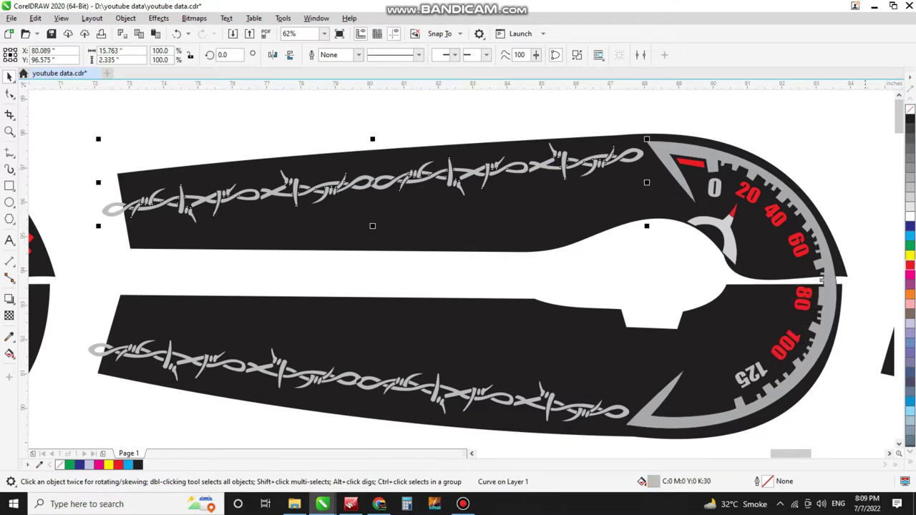
pyautogui.click(910, 254)
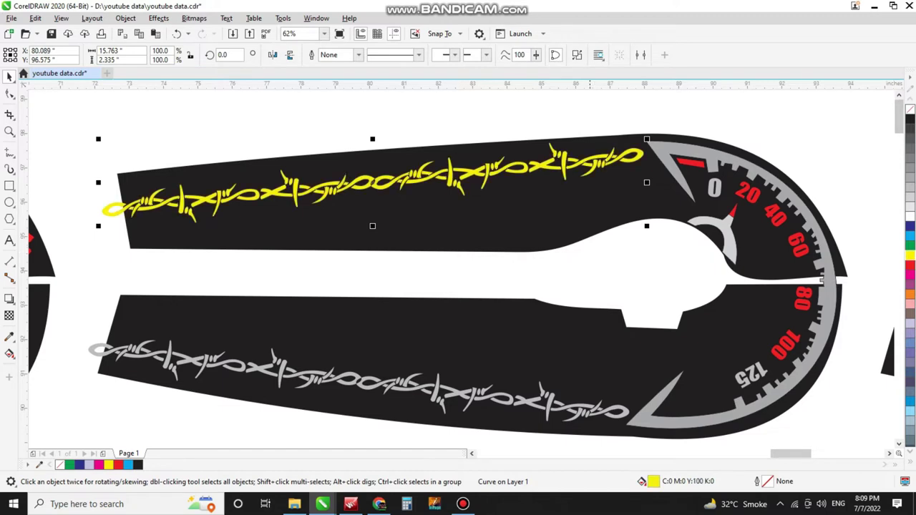
pyautogui.click(592, 413)
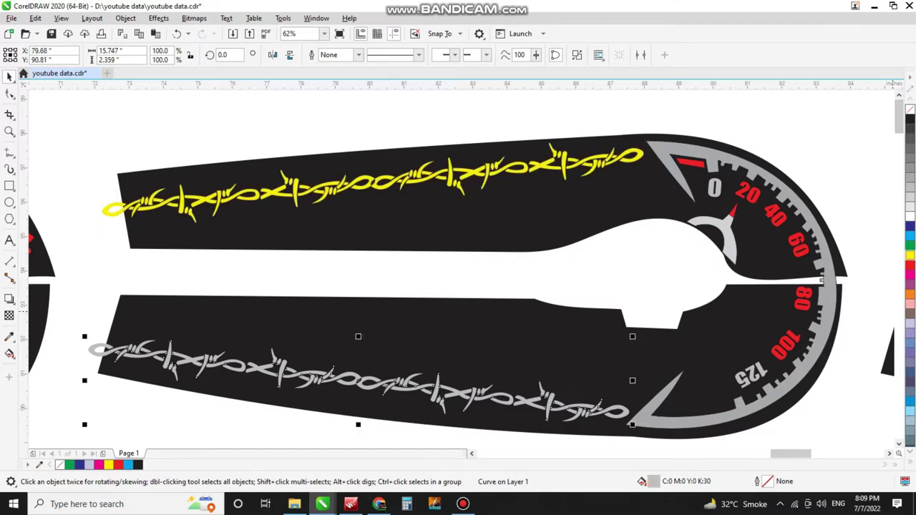
pyautogui.click(909, 254)
pyautogui.click(747, 379)
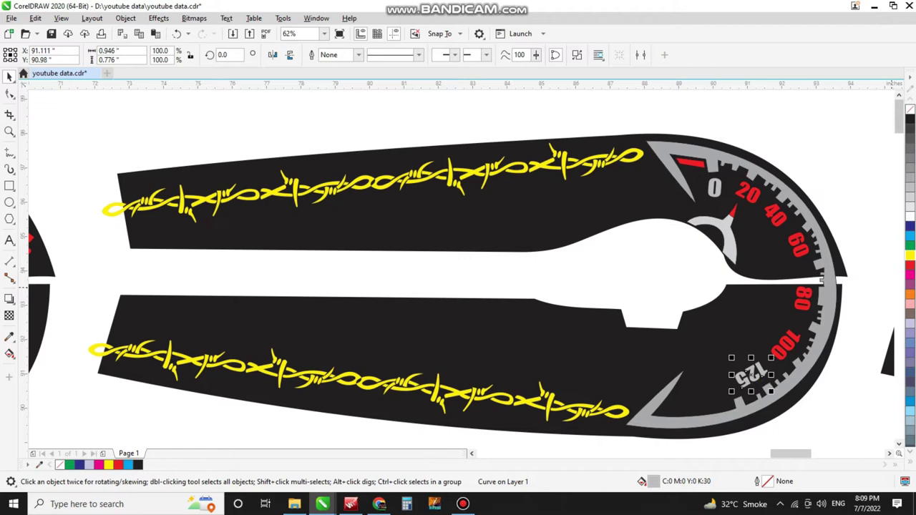
pyautogui.click(910, 265)
# - Ungroup the next black cover design with barbed wire along its whole outline and fill all its barbed-wire pieces yellow
pyautogui.click(889, 453)
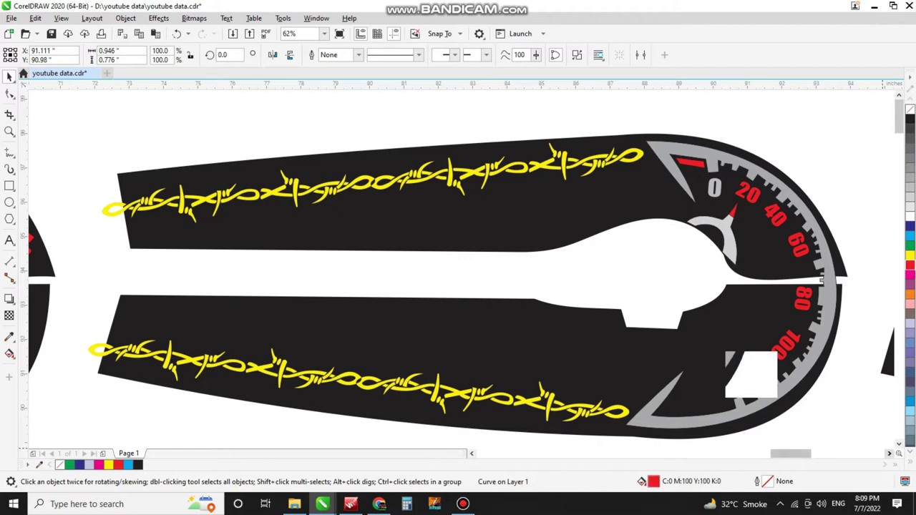
pyautogui.click(889, 453)
pyautogui.click(890, 453)
pyautogui.click(889, 453)
pyautogui.click(827, 280)
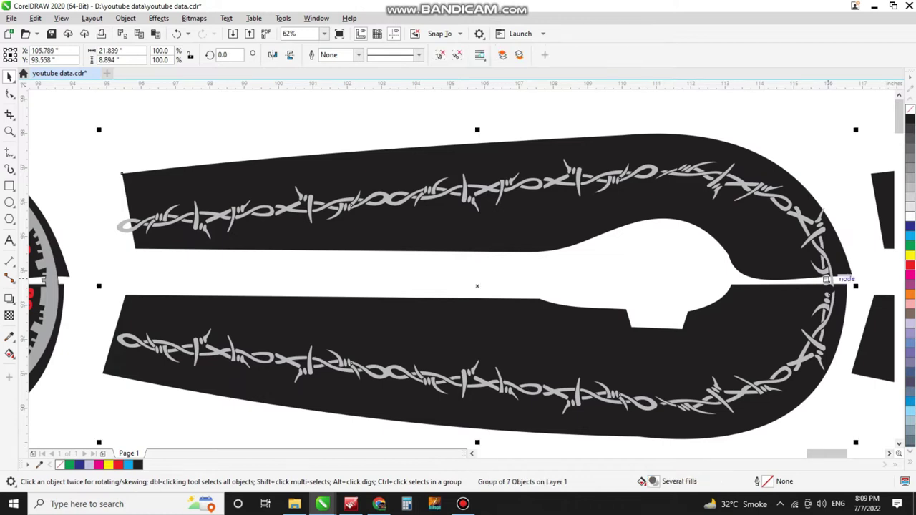
pyautogui.hotkey('ctrl', 'u')
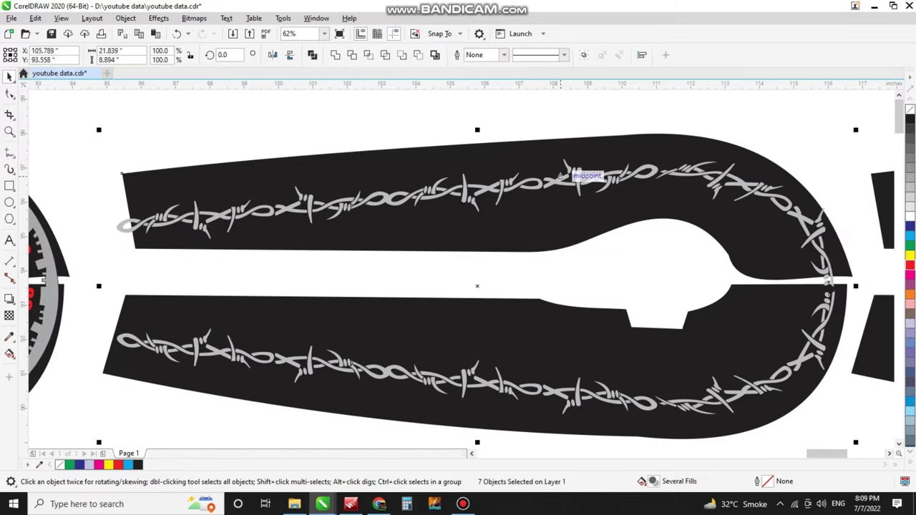
pyautogui.click(580, 179)
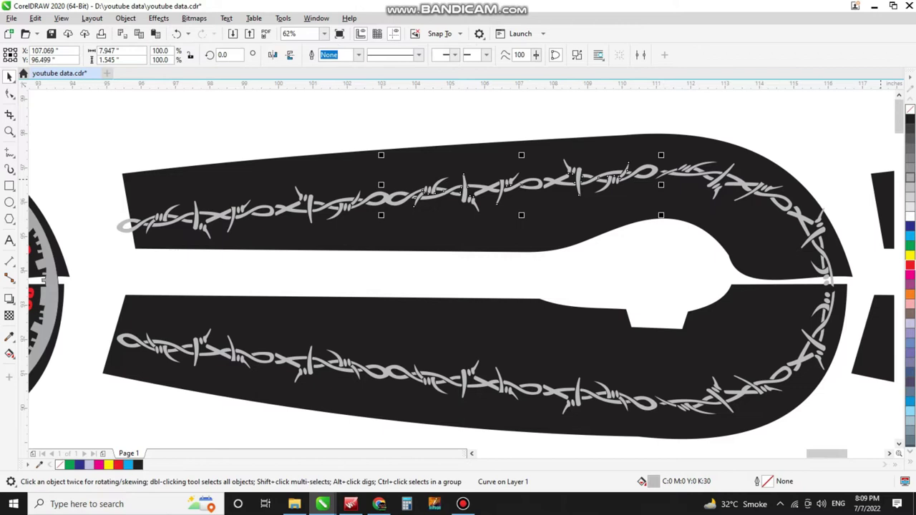
pyautogui.click(909, 254)
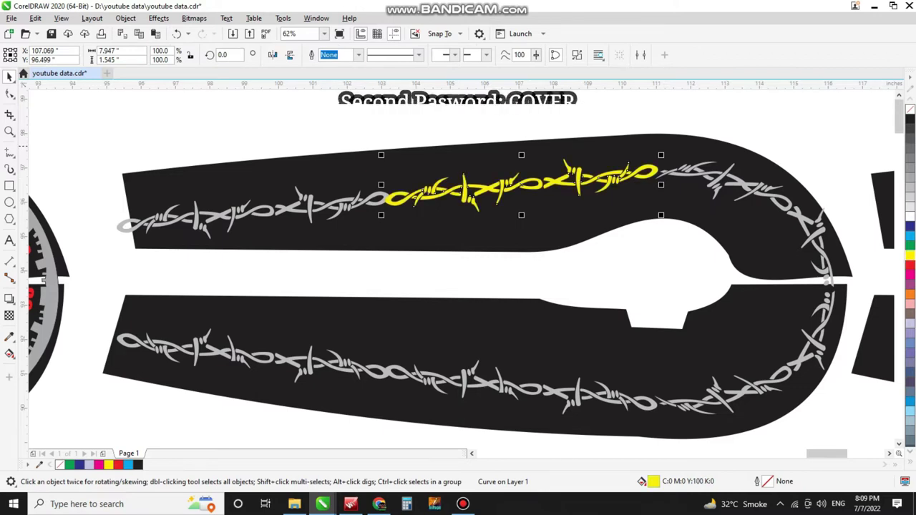
pyautogui.moveTo(73, 140); pyautogui.dragTo(842, 424)
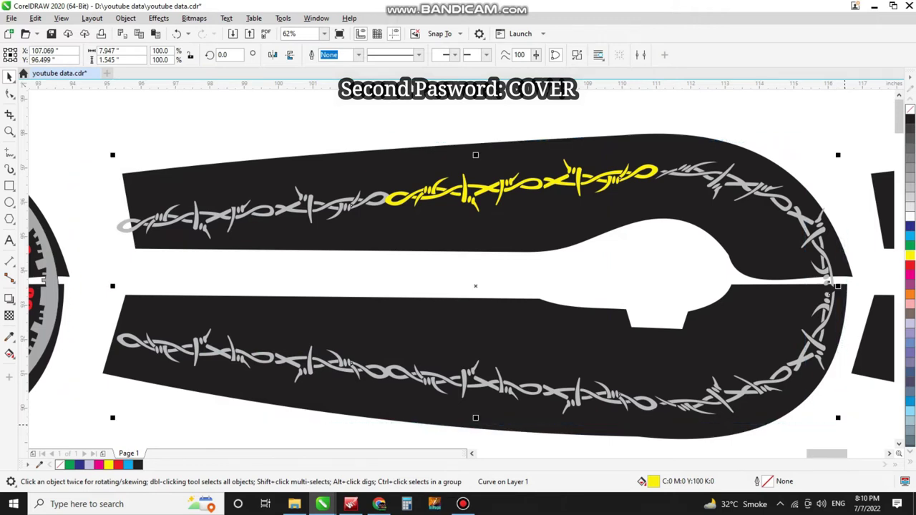
pyautogui.click(910, 255)
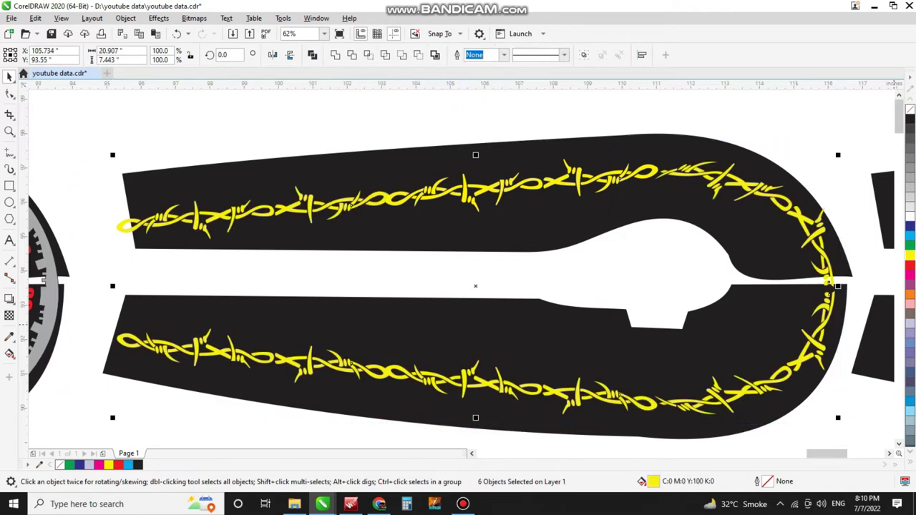
# - Ungroup all objects of the "Can you Handle the Heat?" cover design and fill its lettering yellow
pyautogui.scroll(-1, 329, 280)
pyautogui.scroll(1, 329, 279)
pyautogui.click(890, 453)
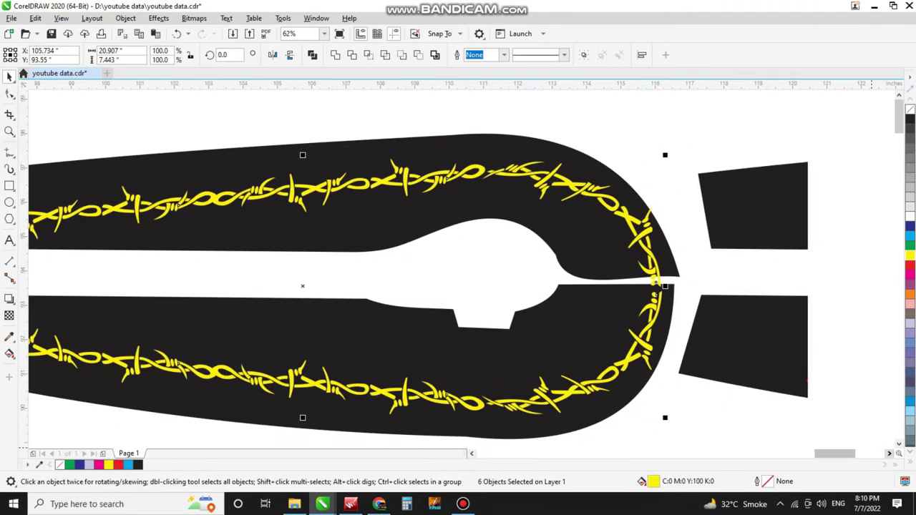
pyautogui.moveTo(890, 453); pyautogui.dragTo(890, 453)
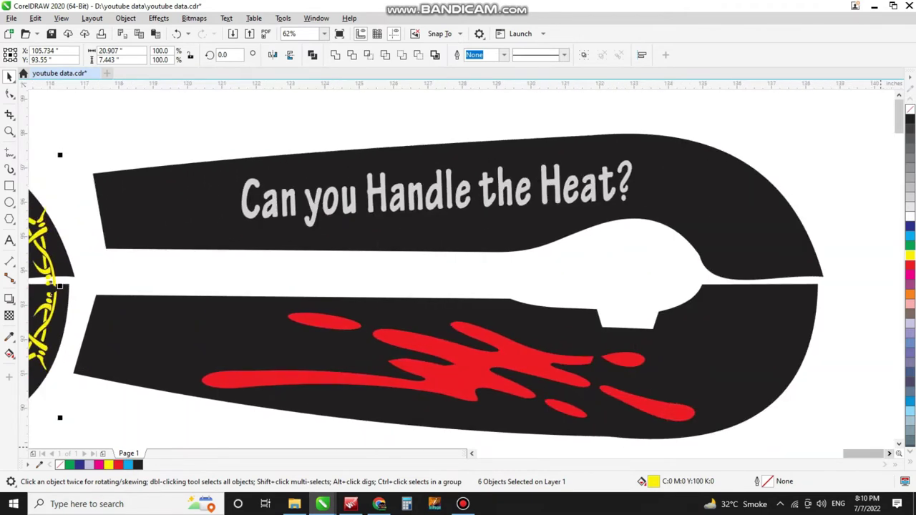
pyautogui.click(421, 190)
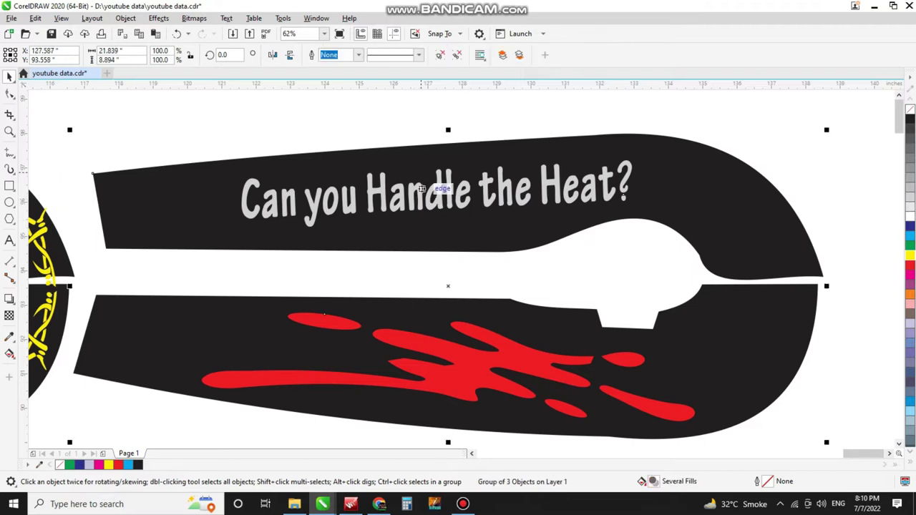
pyautogui.click(457, 55)
pyautogui.click(437, 119)
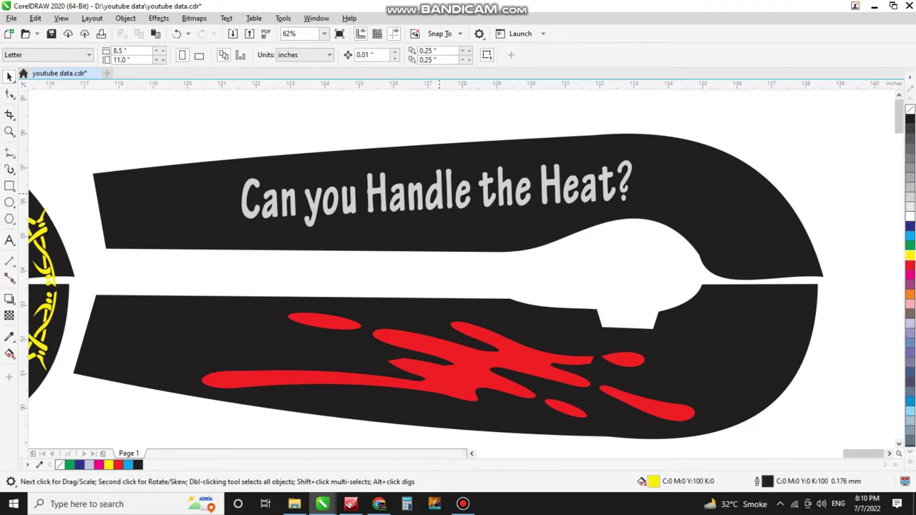
pyautogui.click(440, 193)
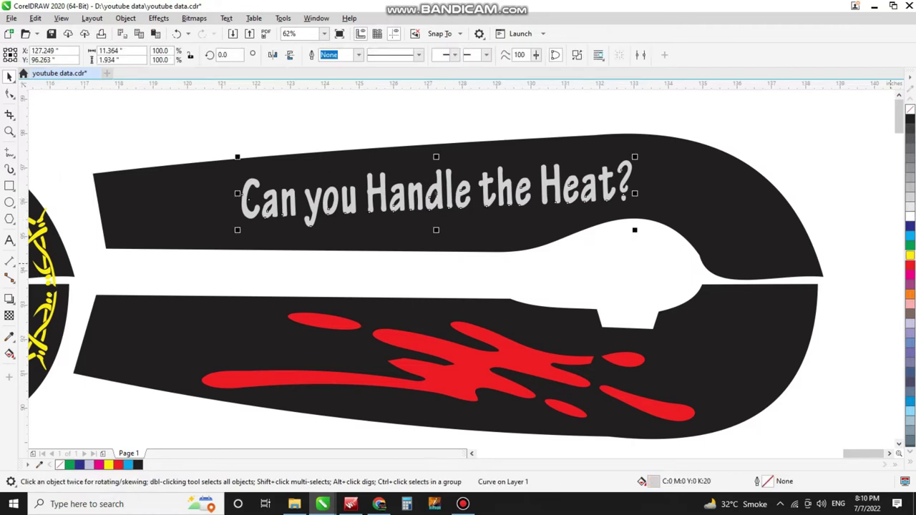
# - Ungroup the red and black skull-face cover design in the next row and fill its light grey diagonal bands yellow
pyautogui.click(890, 454)
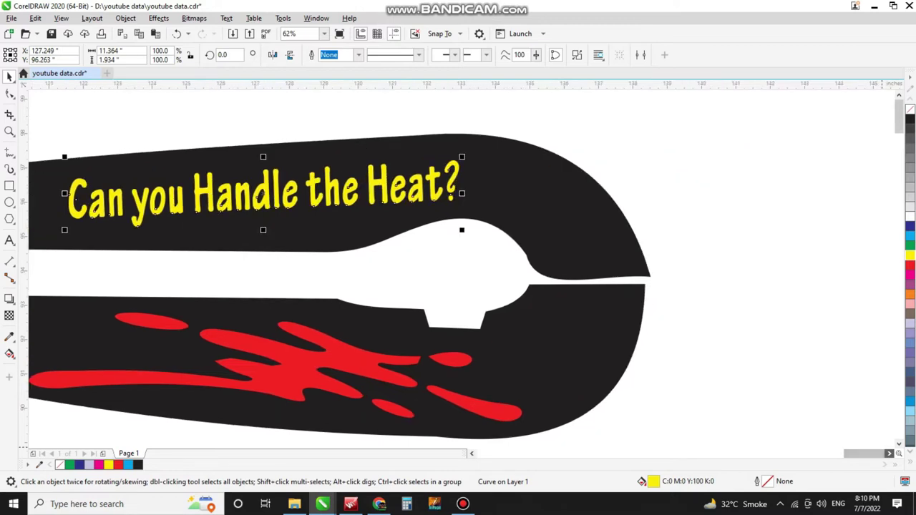
pyautogui.click(890, 453)
pyautogui.moveTo(890, 454); pyautogui.dragTo(890, 453)
pyautogui.moveTo(537, 393); pyautogui.dragTo(473, 453)
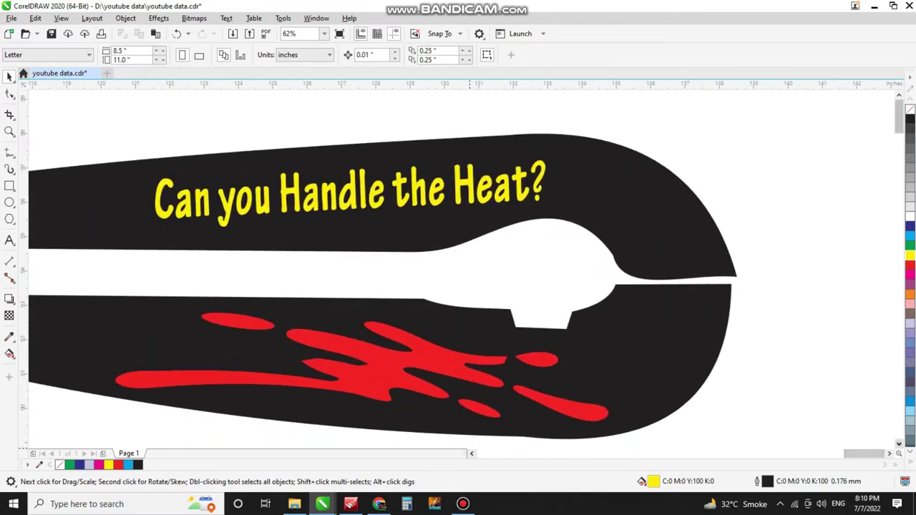
pyautogui.scroll(-8, 462, 272)
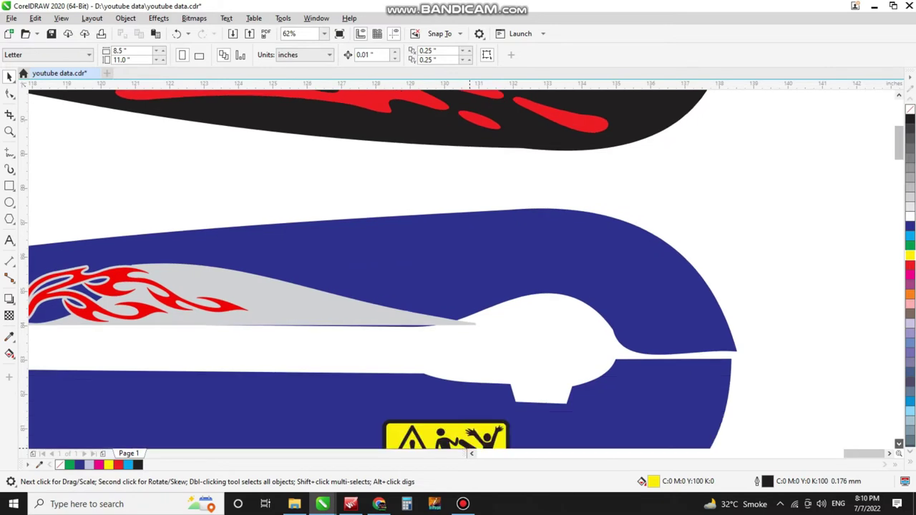
pyautogui.scroll(-3, 463, 272)
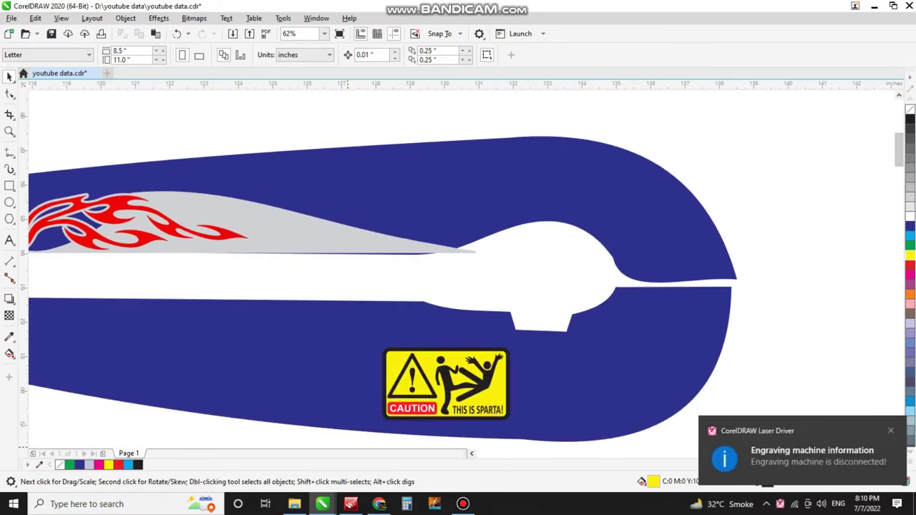
pyautogui.click(472, 453)
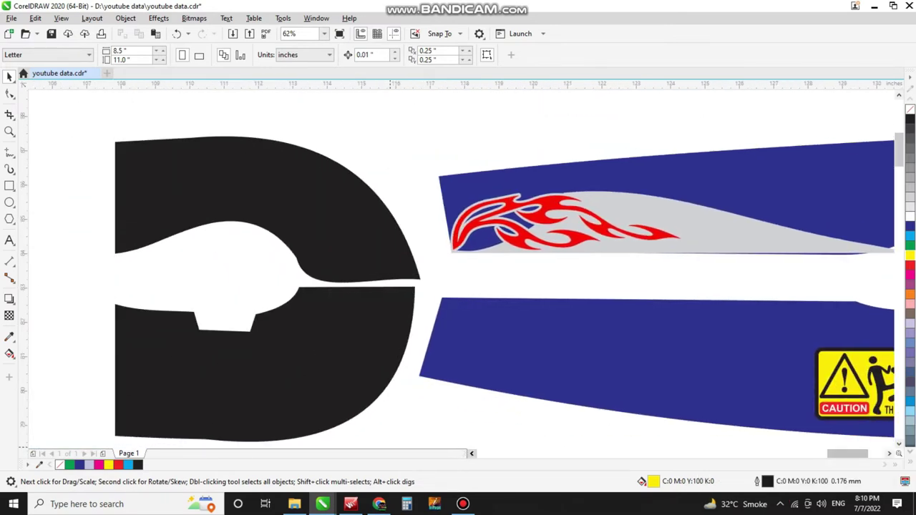
pyautogui.moveTo(472, 454); pyautogui.dragTo(472, 453)
pyautogui.click(85, 177)
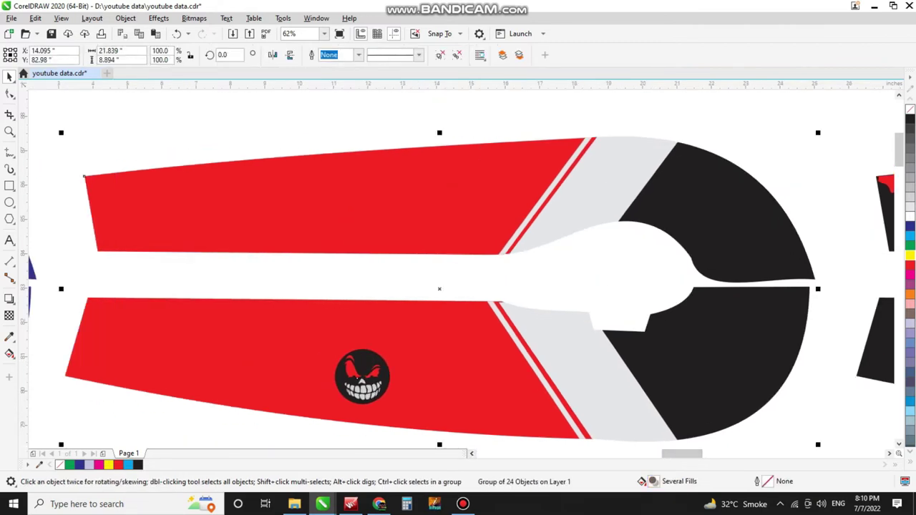
pyautogui.press('Escape')
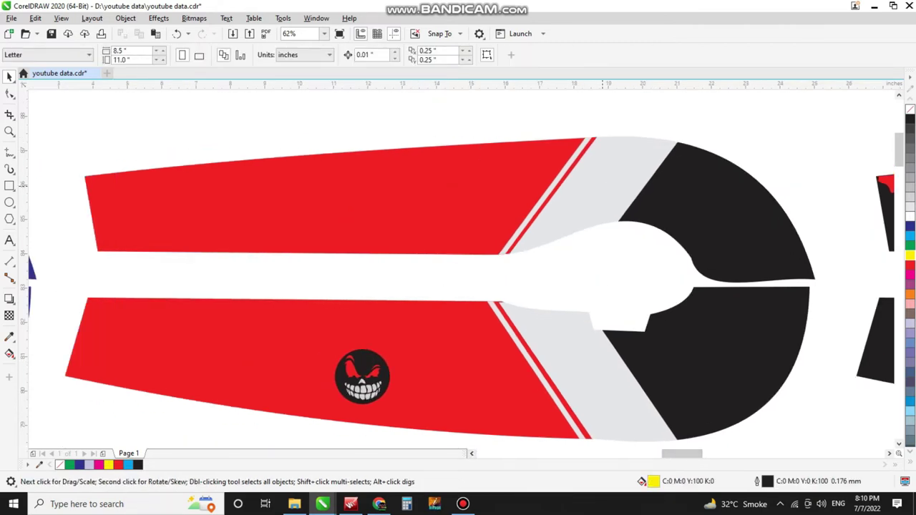
pyautogui.click(603, 186)
pyautogui.click(479, 107)
pyautogui.click(608, 172)
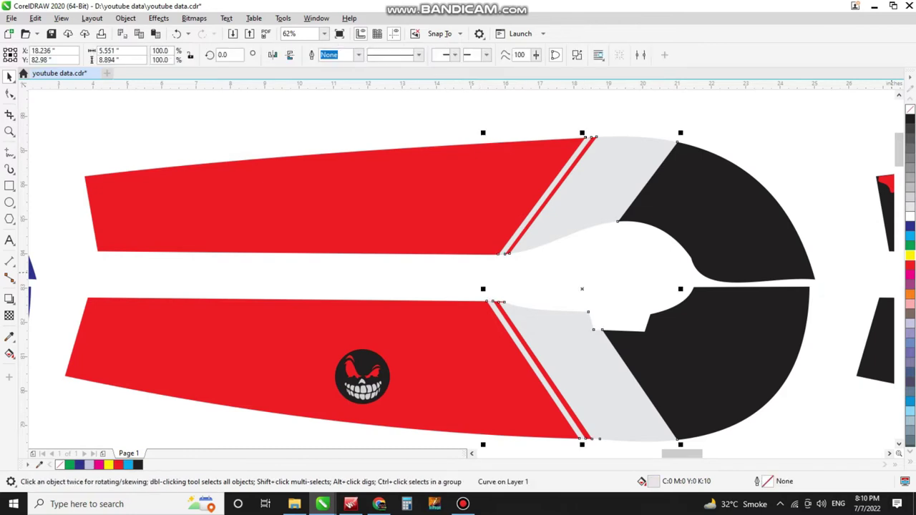
pyautogui.click(910, 256)
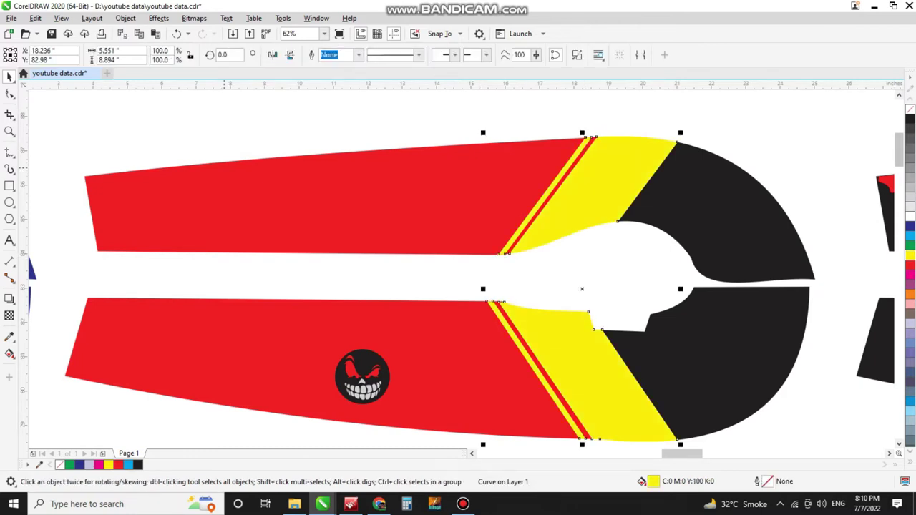
# - Ungroup all objects of the blue speedometer cover design and fill its dial arc and numbers yellow
pyautogui.hscroll(-10, 458, 286)
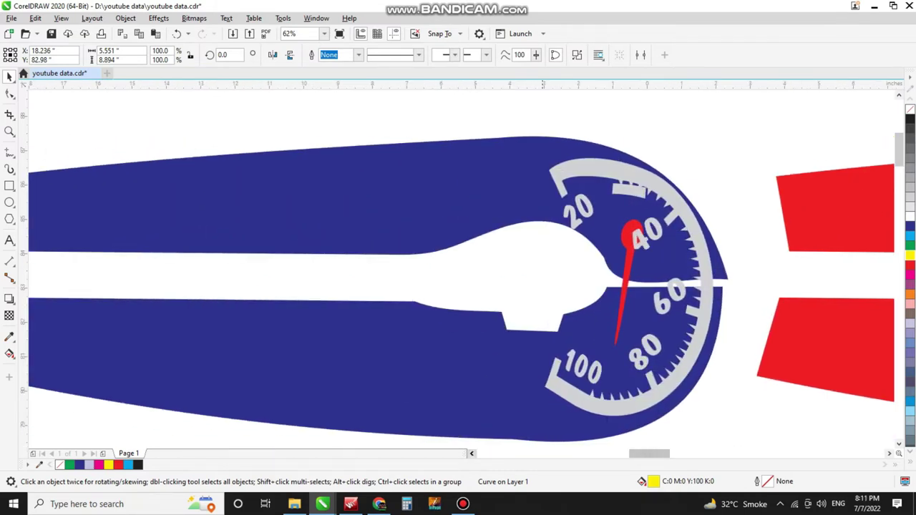
pyautogui.click(708, 286)
pyautogui.click(456, 55)
pyautogui.click(644, 118)
pyautogui.click(671, 195)
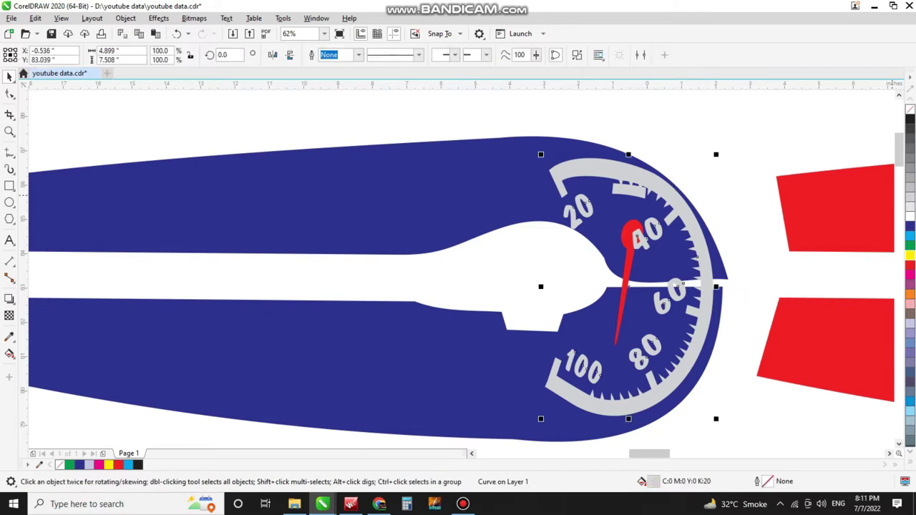
pyautogui.click(910, 255)
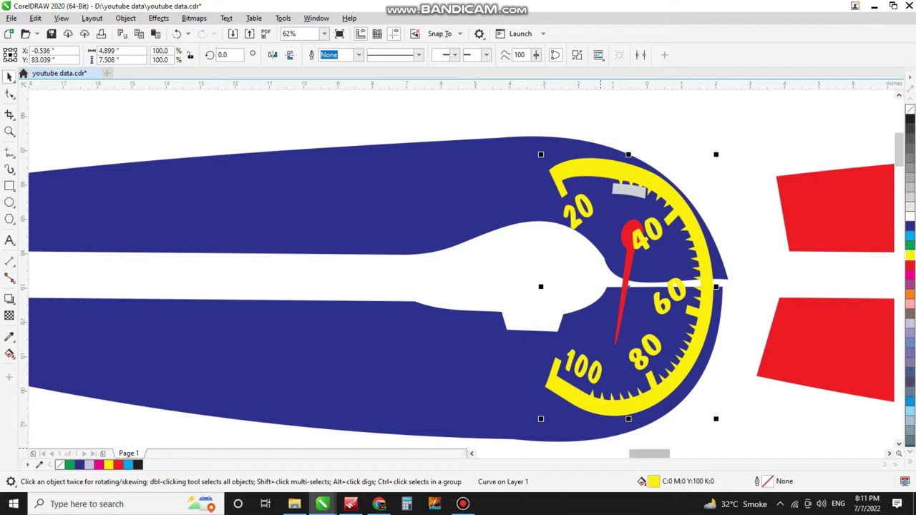
# - Ungroup the black cover design with the angry red bird badge and fill its wide light grey diagonal band yellow
pyautogui.hscroll(-10, 116, 266)
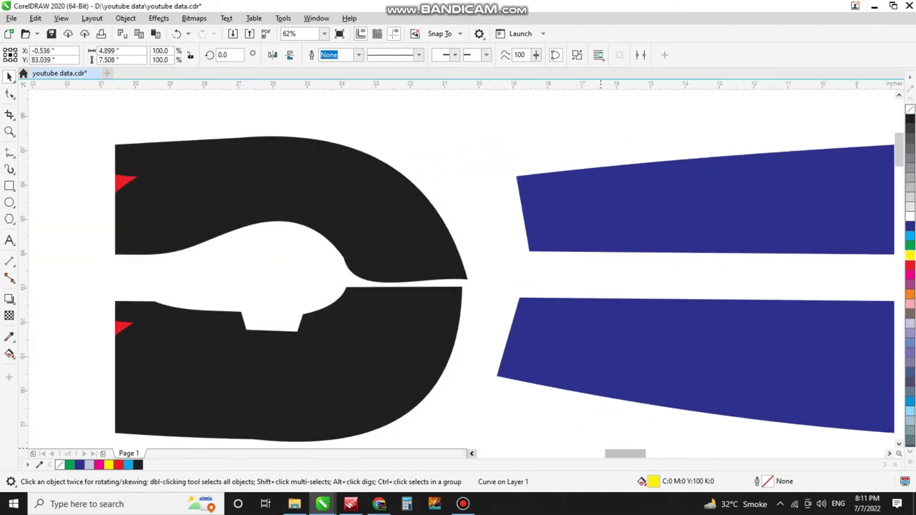
pyautogui.hscroll(-8, 458, 287)
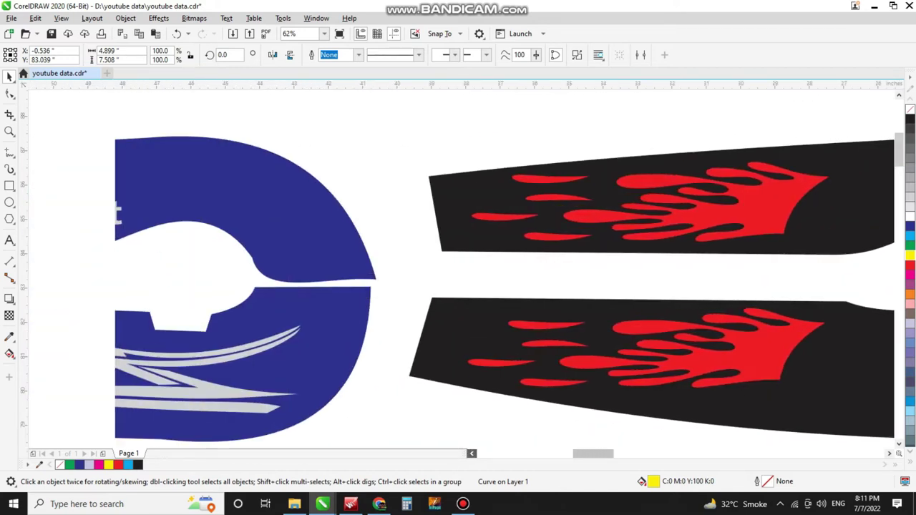
pyautogui.press('Escape')
pyautogui.click(471, 454)
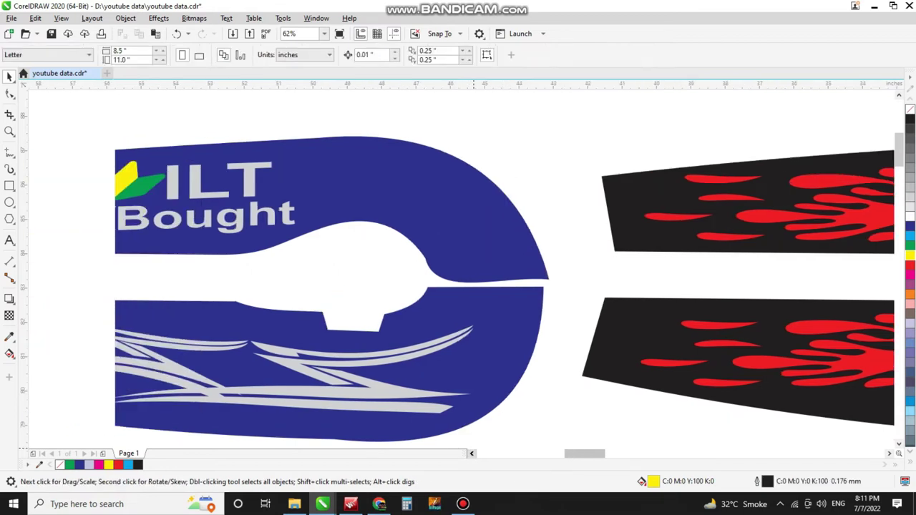
pyautogui.hscroll(-10, 458, 286)
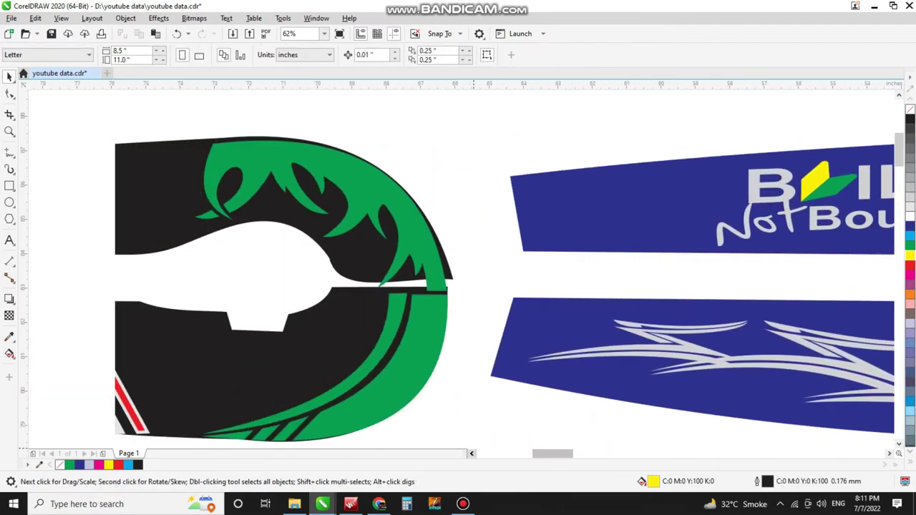
pyautogui.hscroll(-5, 458, 286)
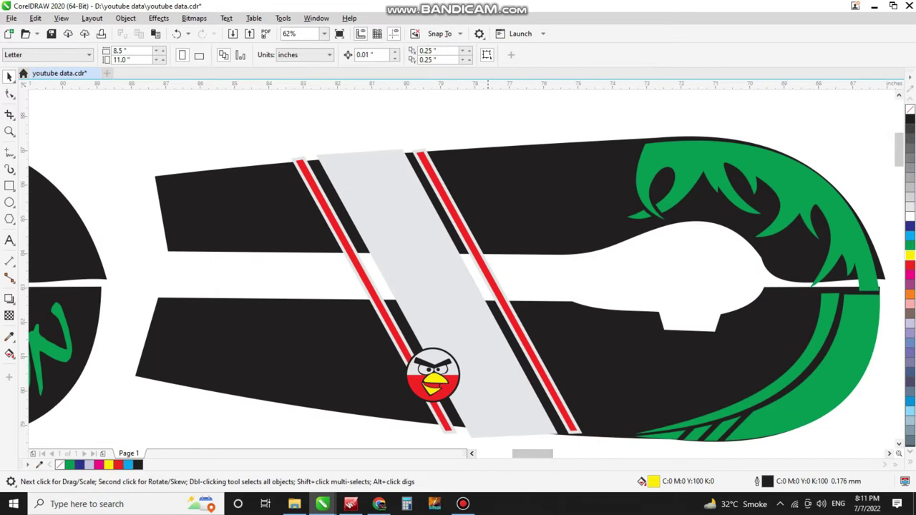
pyautogui.click(495, 214)
pyautogui.hotkey('ctrl', 'u')
pyautogui.press('Escape')
pyautogui.click(380, 226)
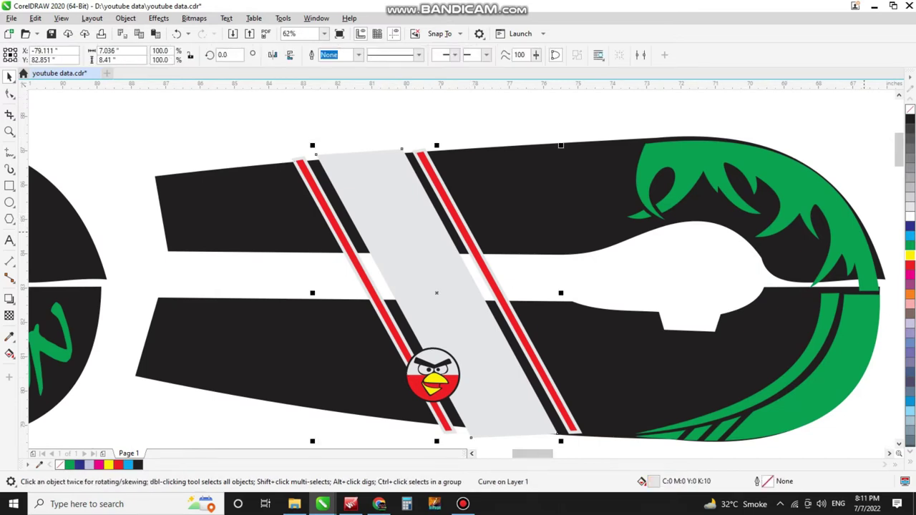
pyautogui.click(911, 255)
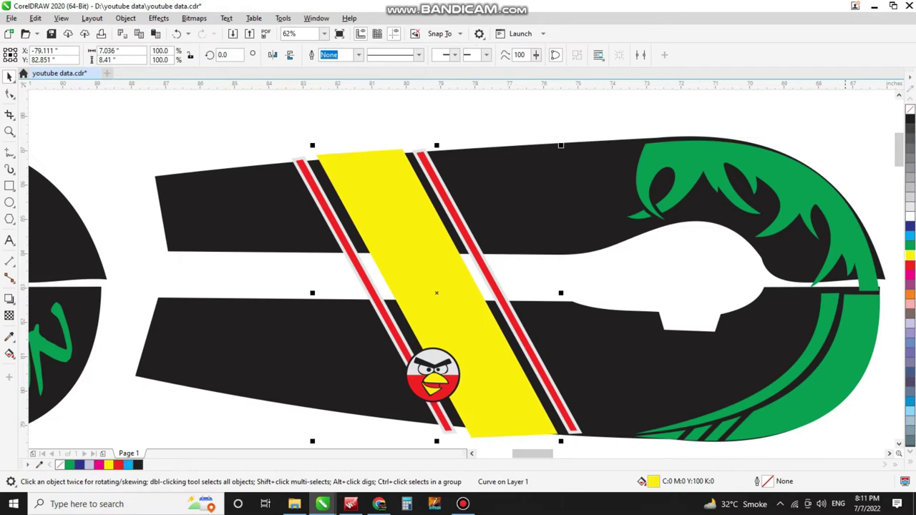
# - Fill the green flame and curved stripe graphics at the rounded end of the bird-badge cover red
pyautogui.click(860, 243)
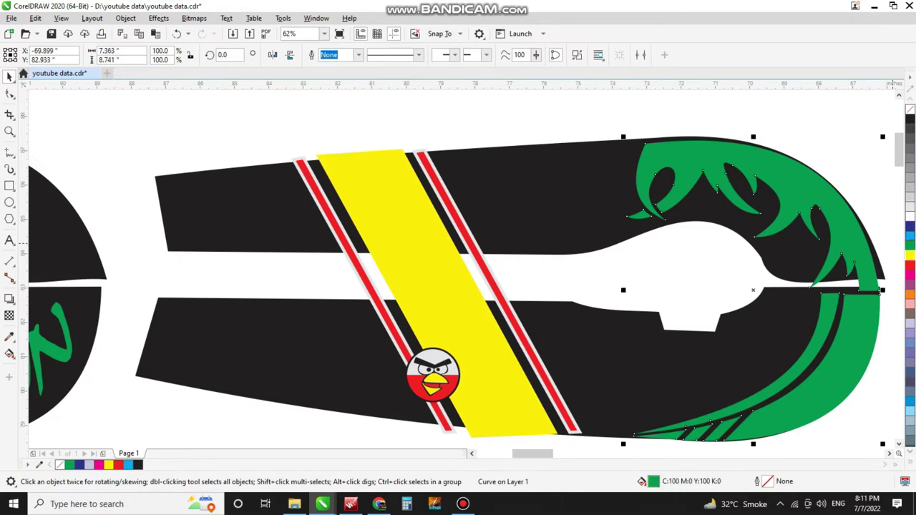
pyautogui.click(910, 235)
pyautogui.click(910, 263)
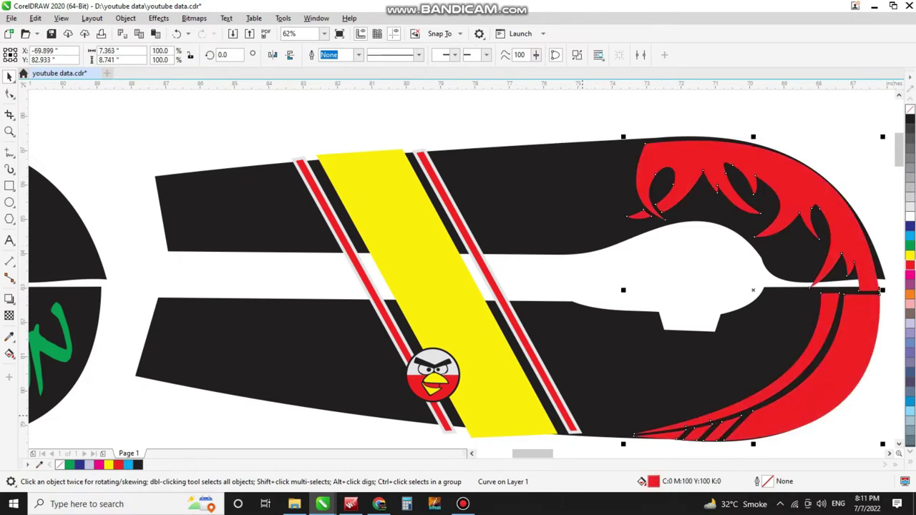
# - Ungroup all objects of the black four-skull "Eyes Down" cover design and fill its green "Down" lettering yellow
pyautogui.click(473, 454)
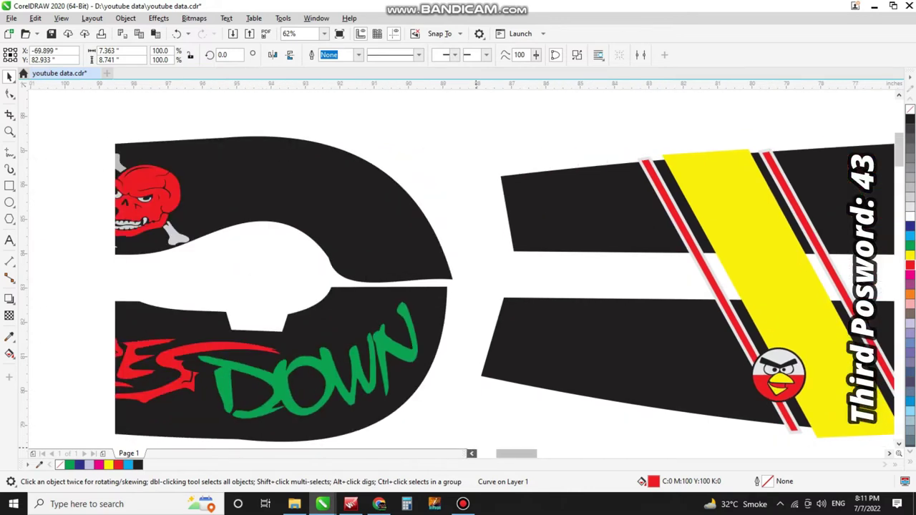
pyautogui.hscroll(-5, 458, 287)
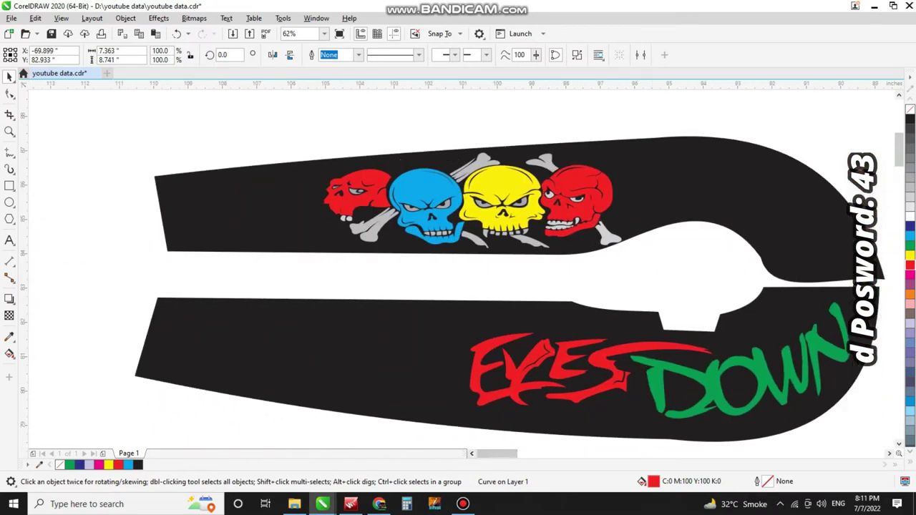
pyautogui.click(484, 168)
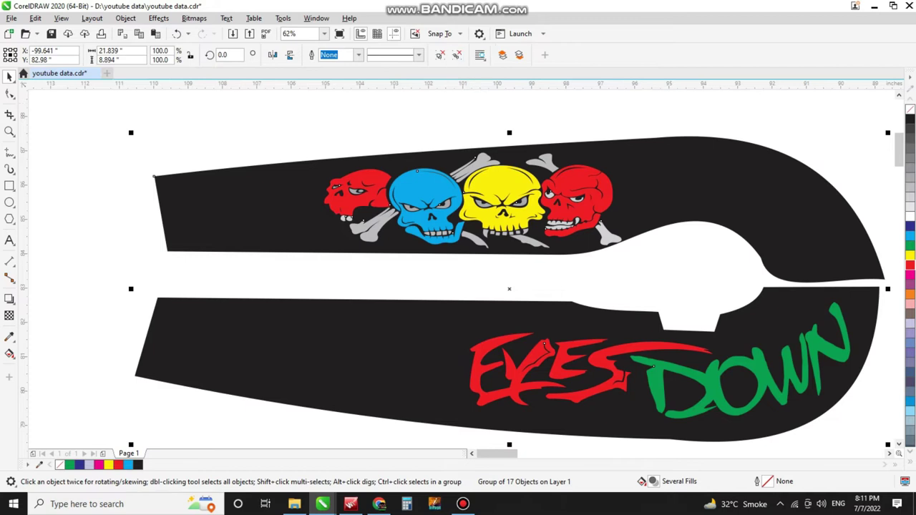
pyautogui.click(456, 55)
pyautogui.click(690, 282)
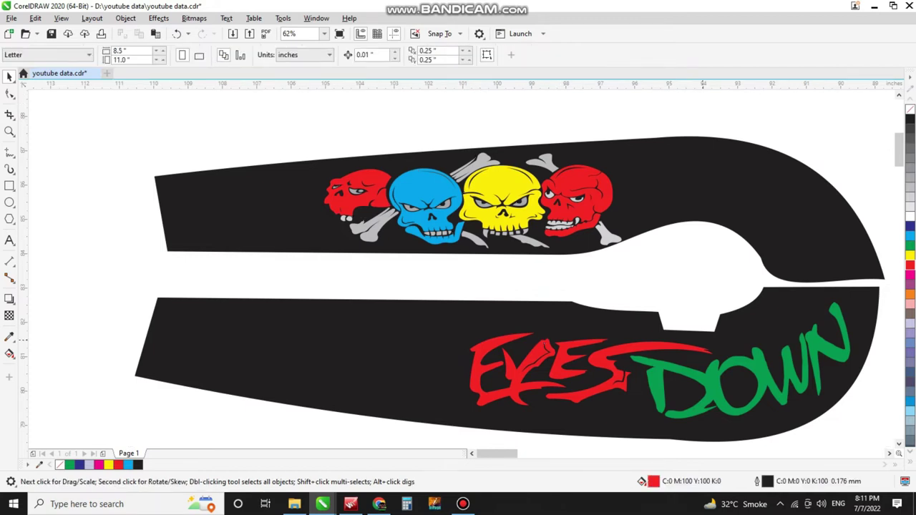
pyautogui.click(722, 390)
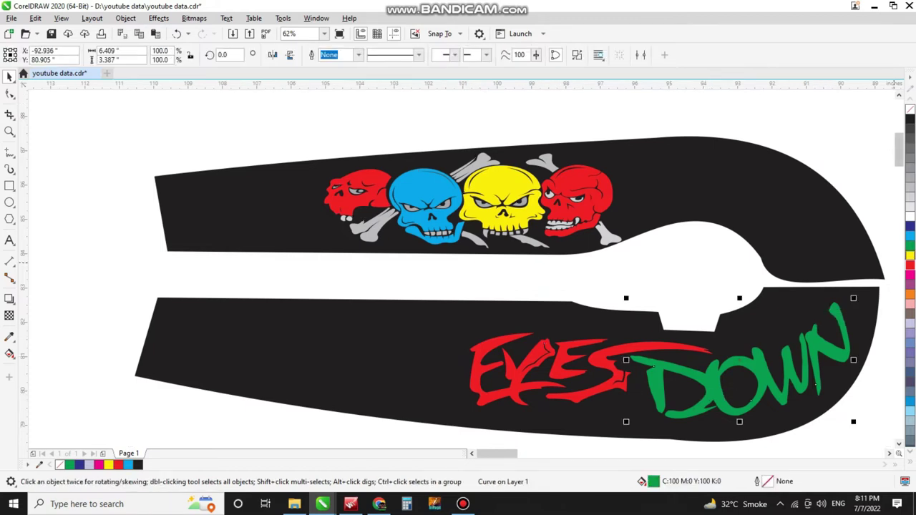
pyautogui.click(910, 255)
# - Try 30% and 50% black fills on the base shape of the "Eyes Down" cover, and restore its solid black fill
pyautogui.click(455, 349)
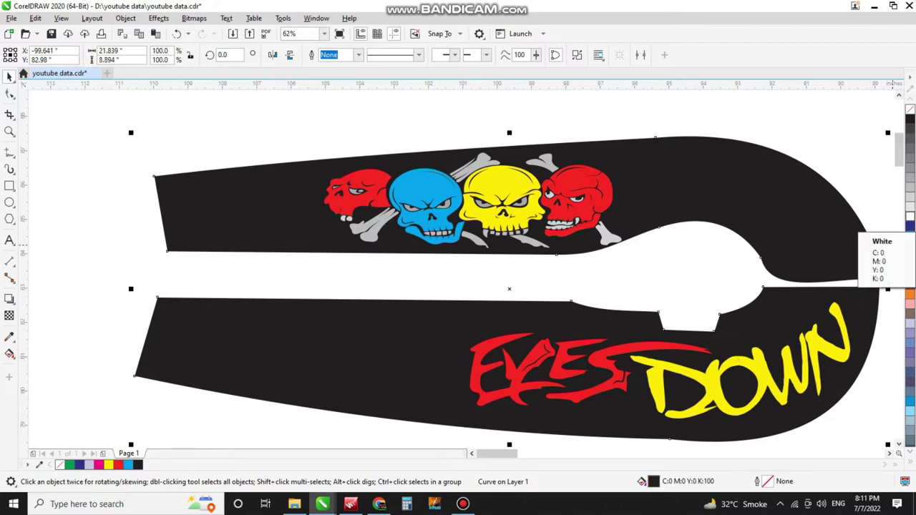
pyautogui.click(910, 188)
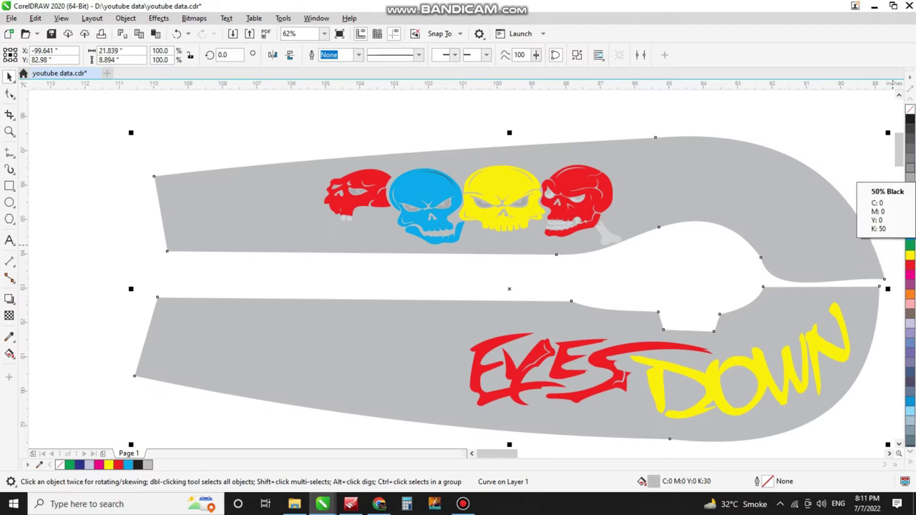
pyautogui.click(910, 172)
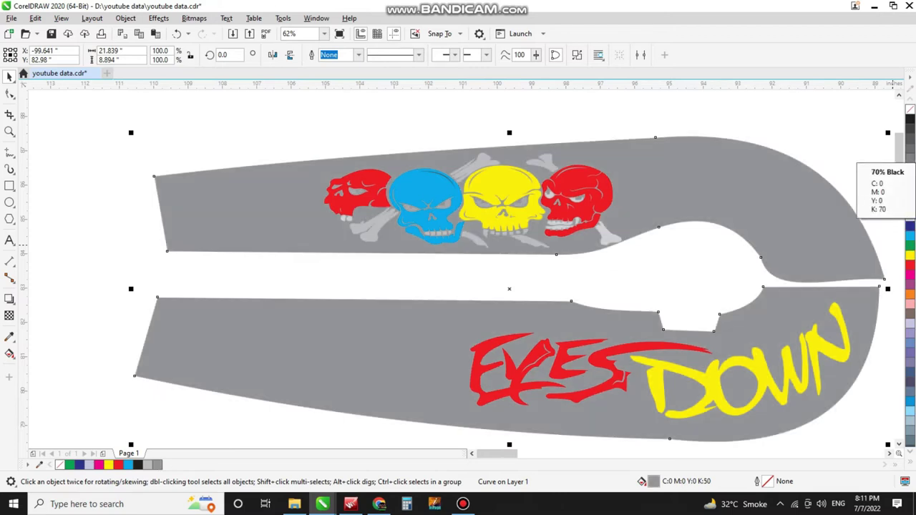
pyautogui.press('Escape')
pyautogui.click(909, 119)
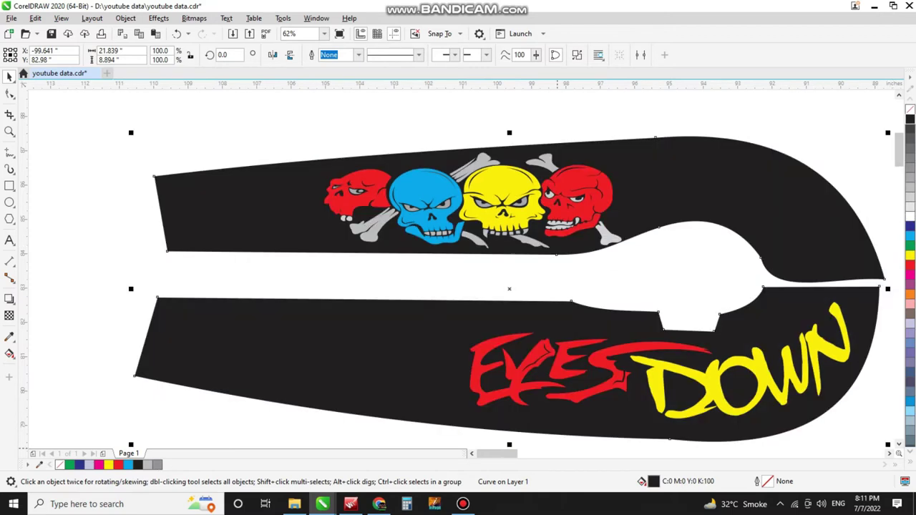
# - Ungroup all objects of the Marlboro "Kill Him" cover design in the next row and fill its dragon graphic and Marlboro lettering yellow
pyautogui.click(472, 454)
pyautogui.click(471, 454)
pyautogui.click(471, 454)
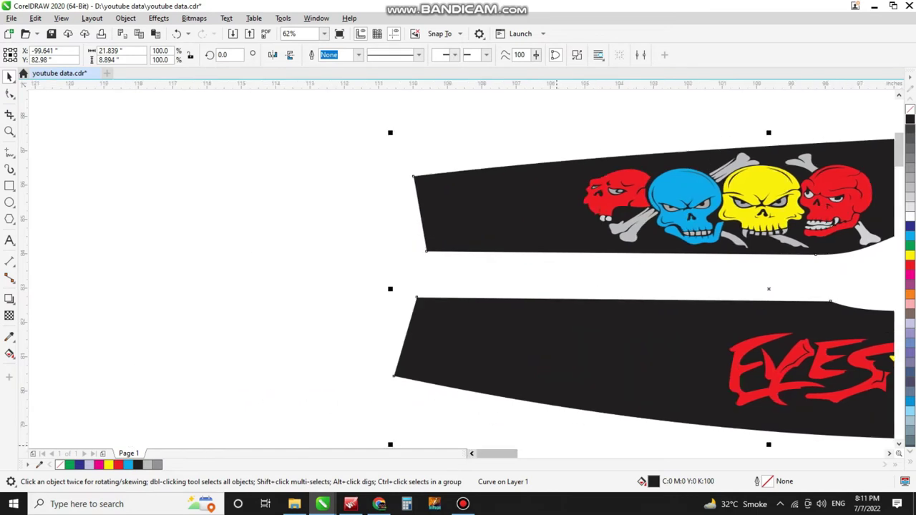
pyautogui.scroll(-2, 494, 265)
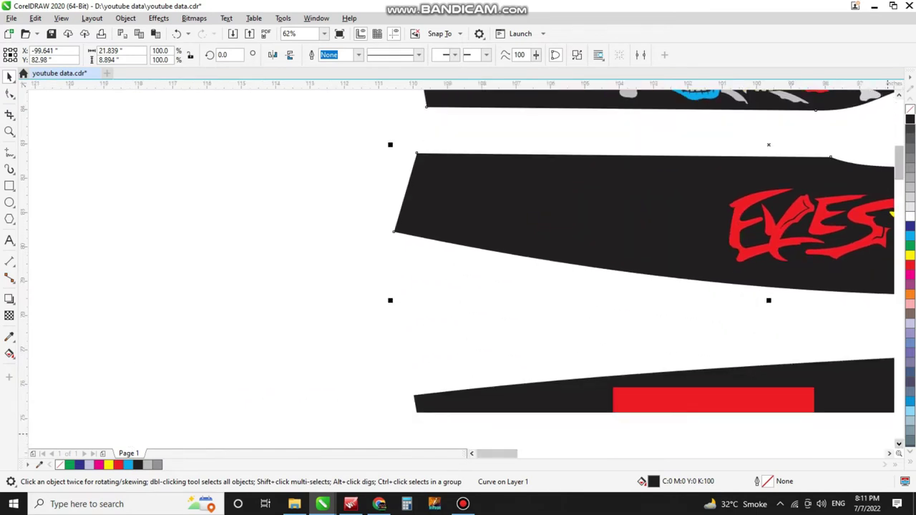
pyautogui.scroll(-1, 458, 265)
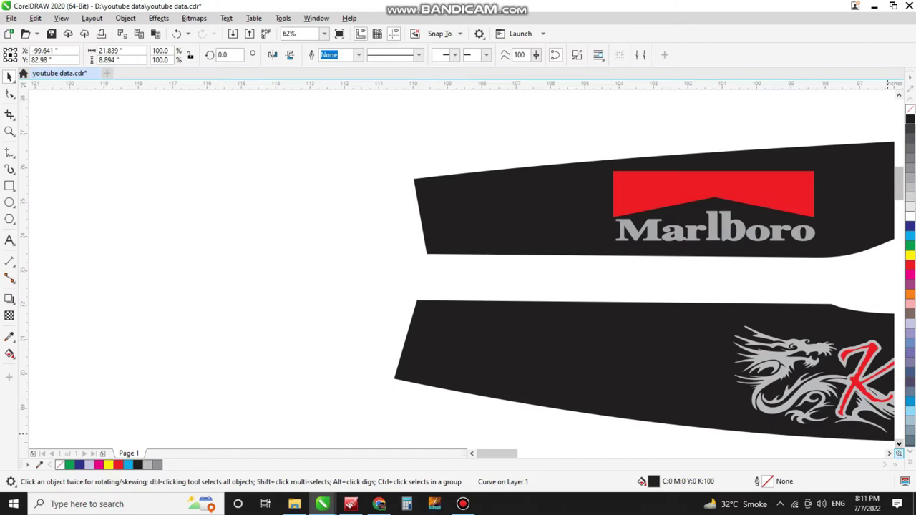
pyautogui.hscroll(2, 459, 265)
pyautogui.hscroll(2, 589, 395)
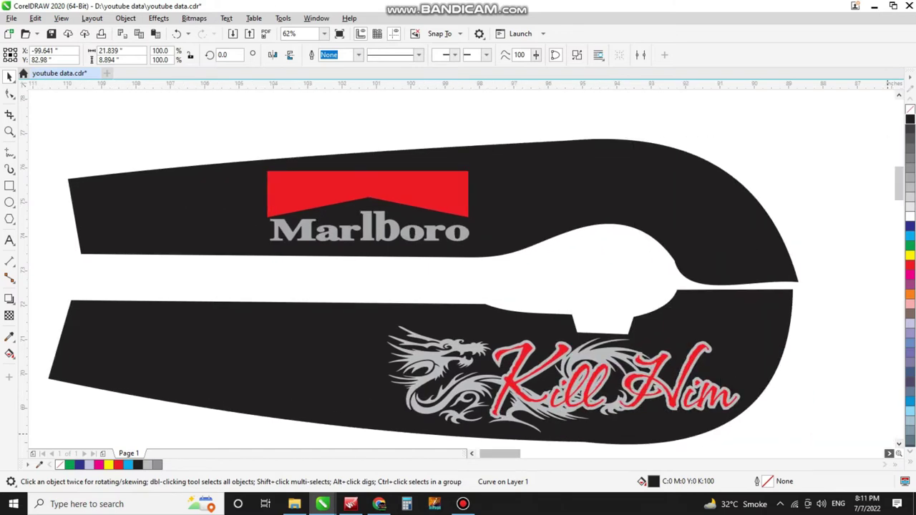
pyautogui.click(588, 395)
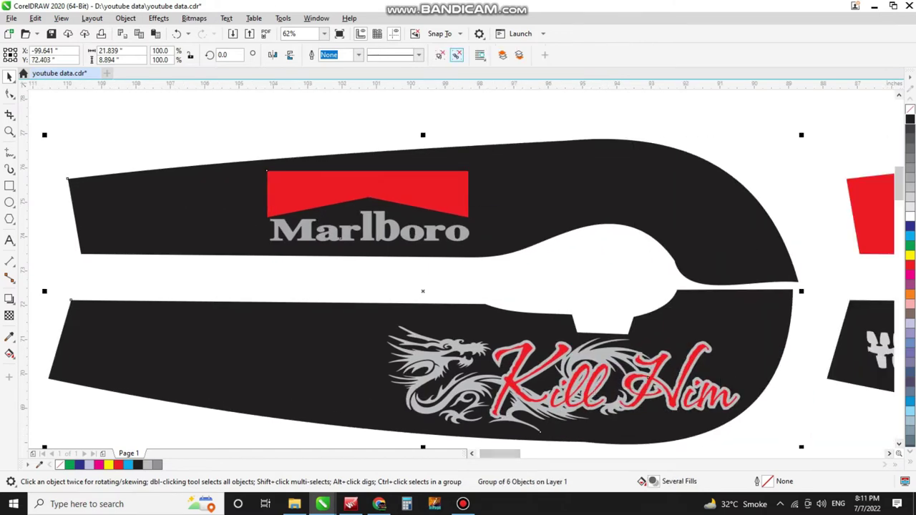
pyautogui.press('Escape')
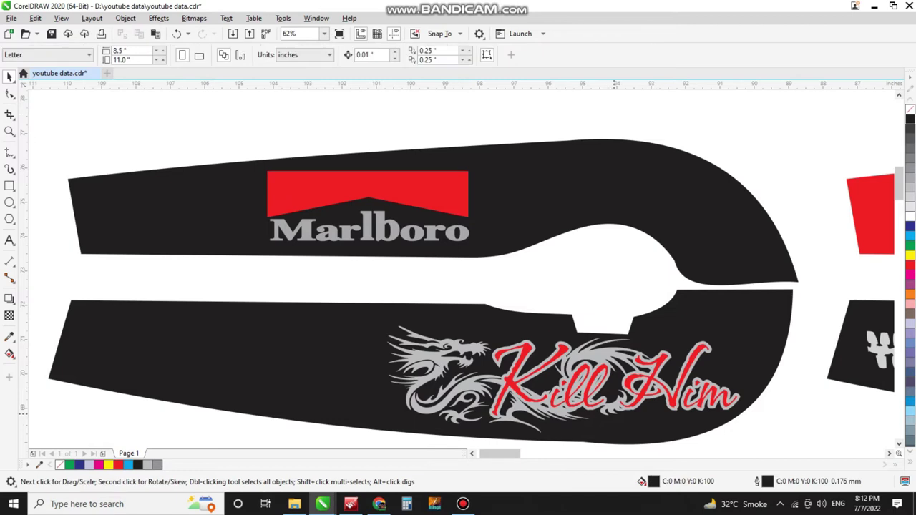
pyautogui.click(611, 408)
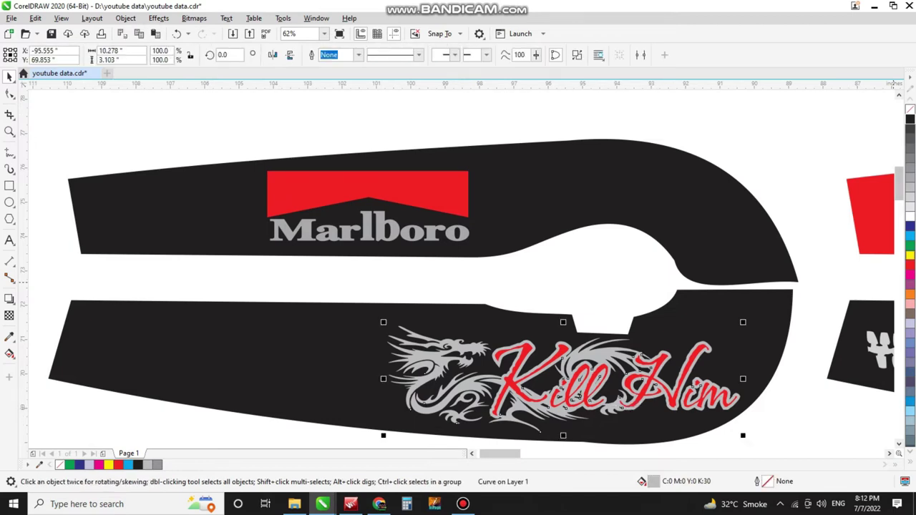
pyautogui.click(910, 254)
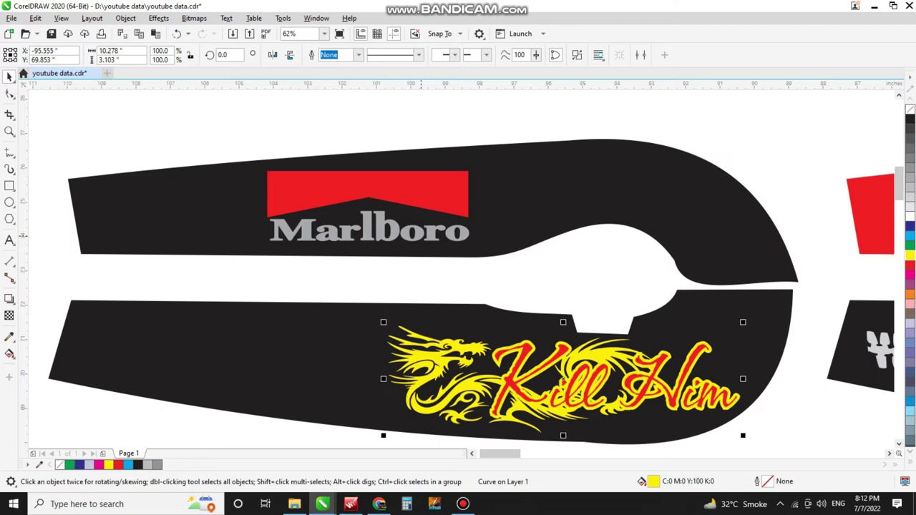
pyautogui.click(421, 237)
pyautogui.click(910, 255)
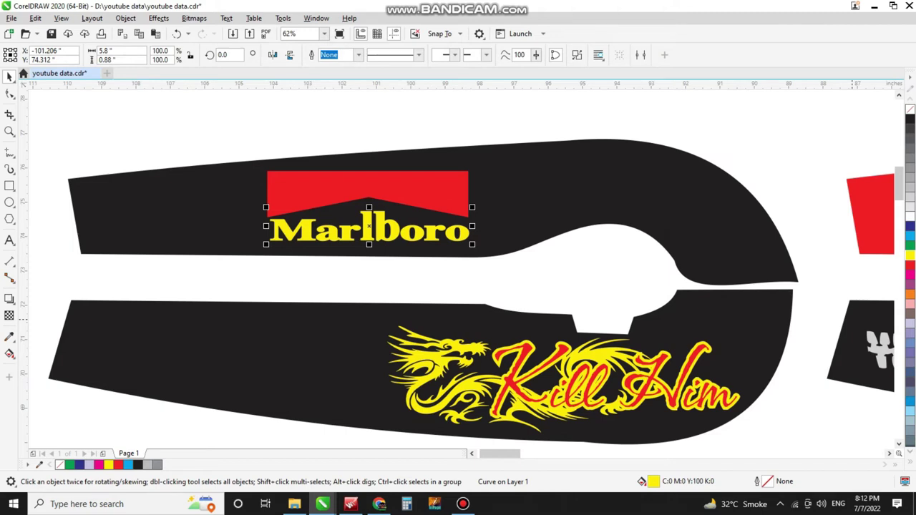
# - Ungroup all objects of the stars-and-stripes cover design further along the row
pyautogui.click(890, 454)
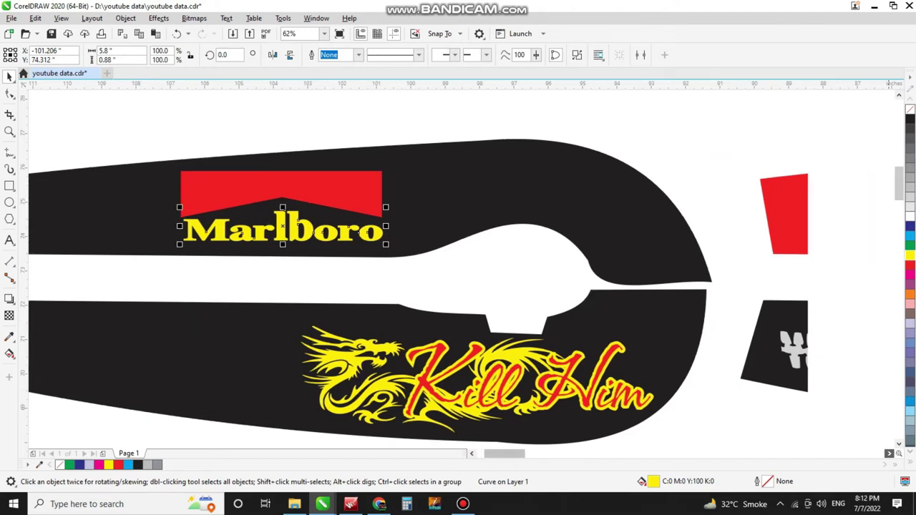
pyautogui.click(890, 454)
pyautogui.click(890, 454)
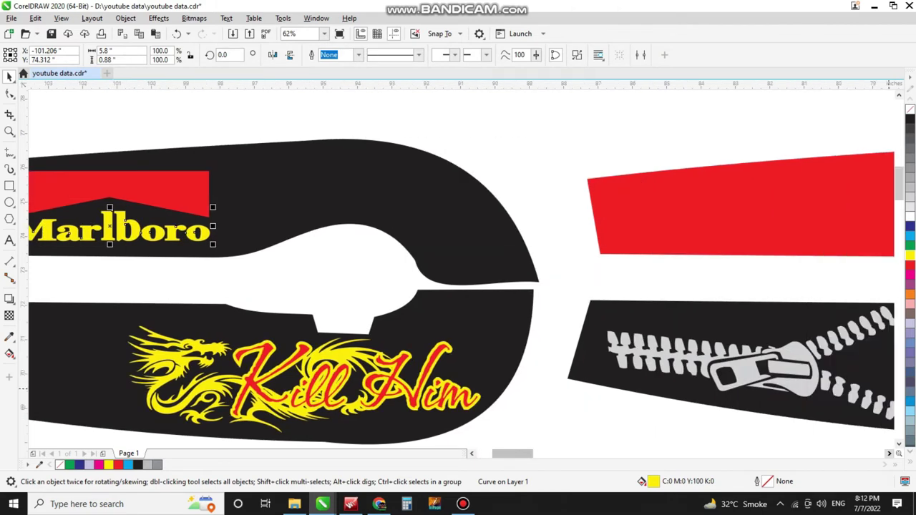
pyautogui.hscroll(10, 458, 287)
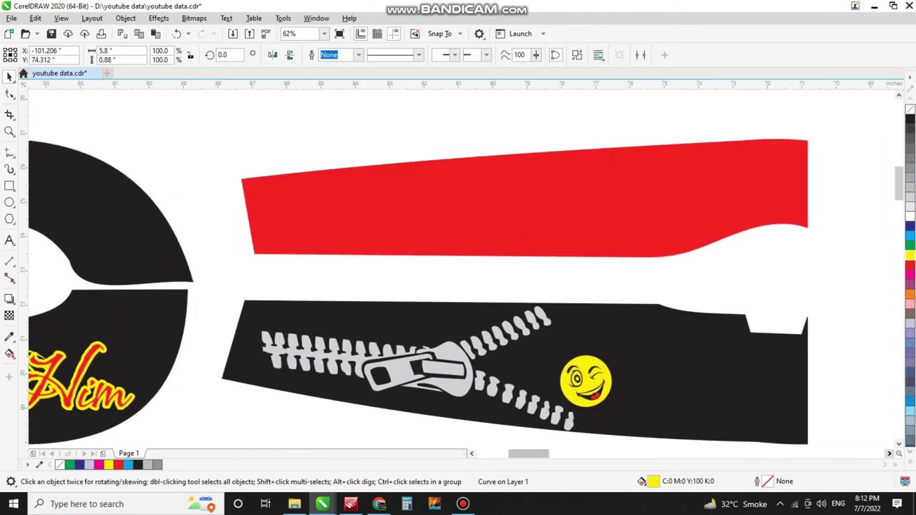
pyautogui.hscroll(12, 458, 286)
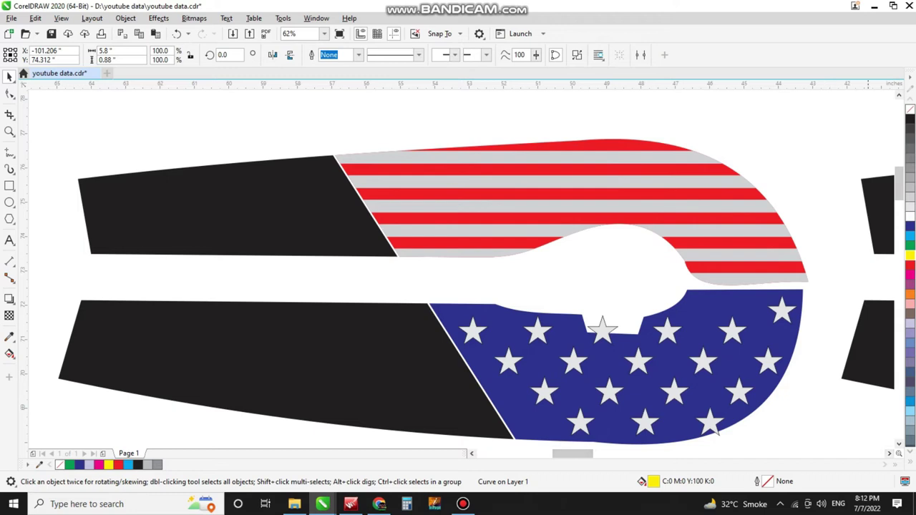
pyautogui.scroll(-1, 458, 286)
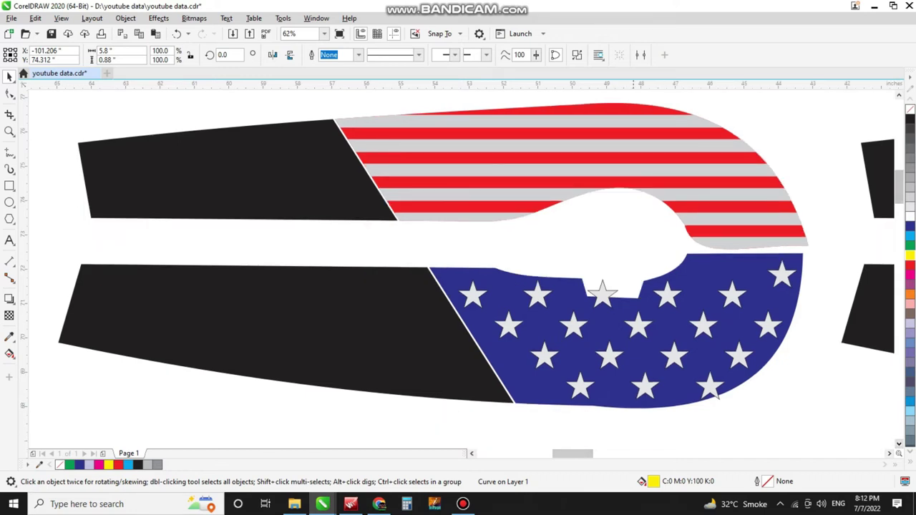
pyautogui.click(636, 380)
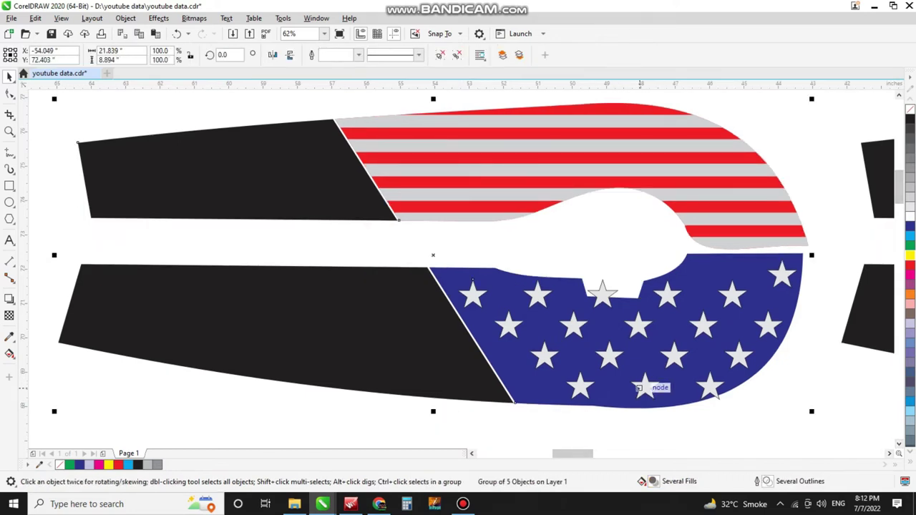
pyautogui.click(457, 55)
pyautogui.click(766, 140)
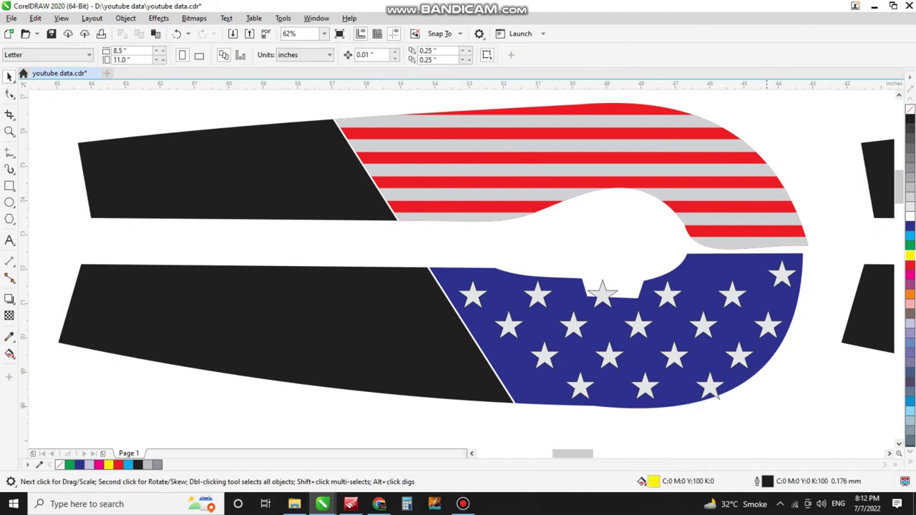
# - Fill the stars on the blue section and the grey stripes of the stars-and-stripes cover yellow
pyautogui.click(717, 397)
pyautogui.click(910, 255)
pyautogui.press('Tab')
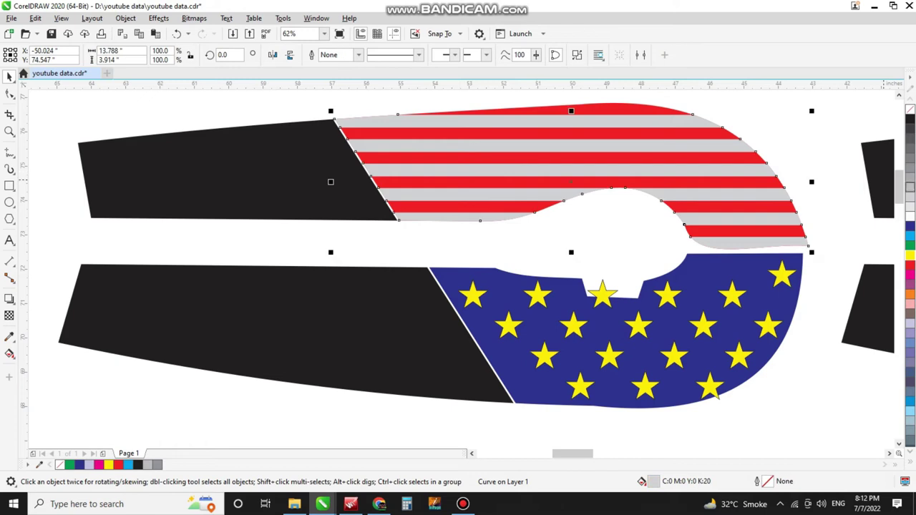
pyautogui.click(911, 255)
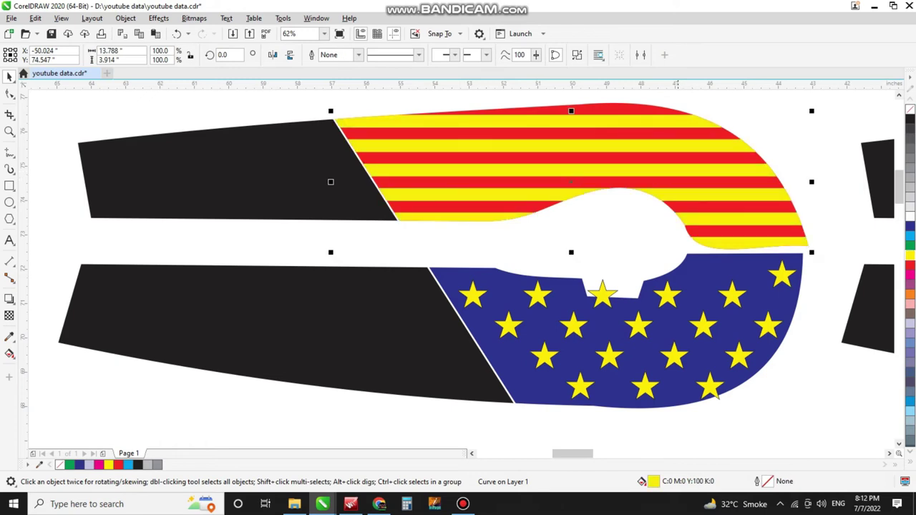
pyautogui.scroll(2, 476, 344)
pyautogui.scroll(-1, 476, 344)
pyautogui.scroll(2, 389, 204)
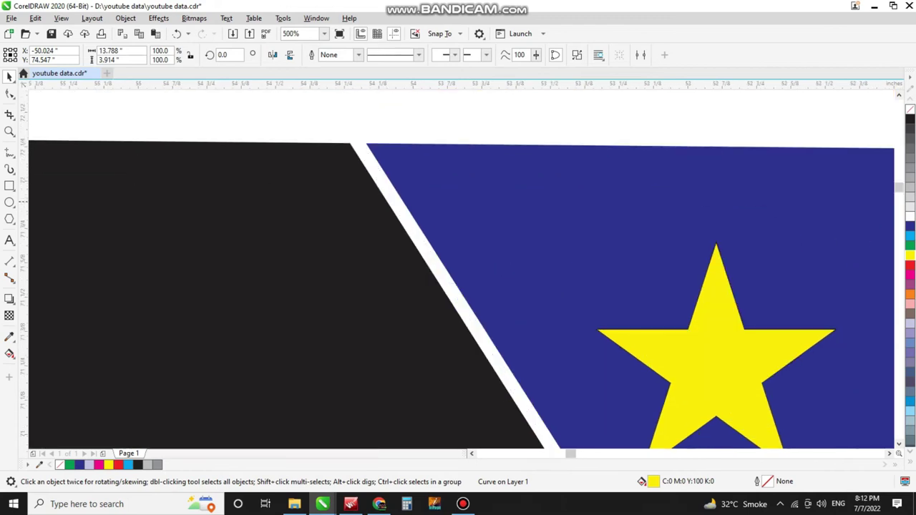
pyautogui.scroll(-4, 389, 204)
pyautogui.scroll(1, 402, 131)
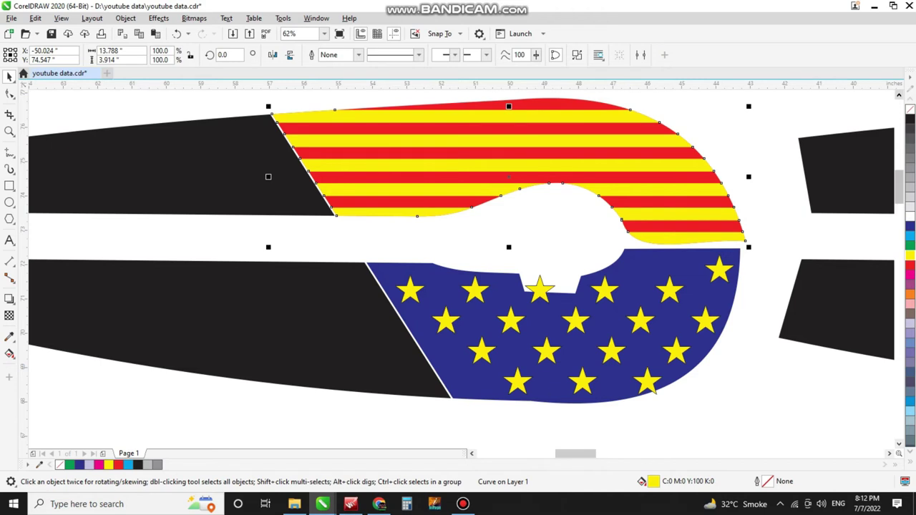
# - Ungroup all objects of the black cover design with the diagonal red band and green claw-mark graphic
pyautogui.scroll(1, 463, 265)
pyautogui.hscroll(6, 461, 286)
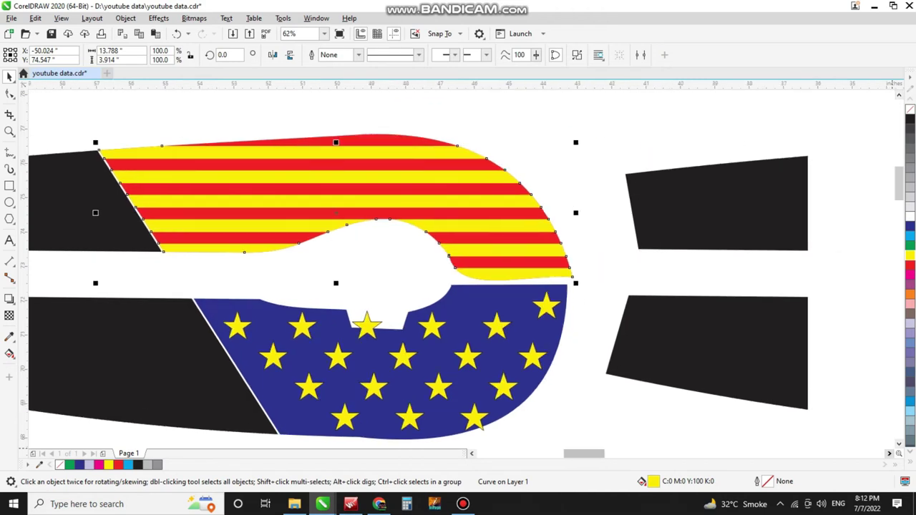
pyautogui.hscroll(2, 462, 286)
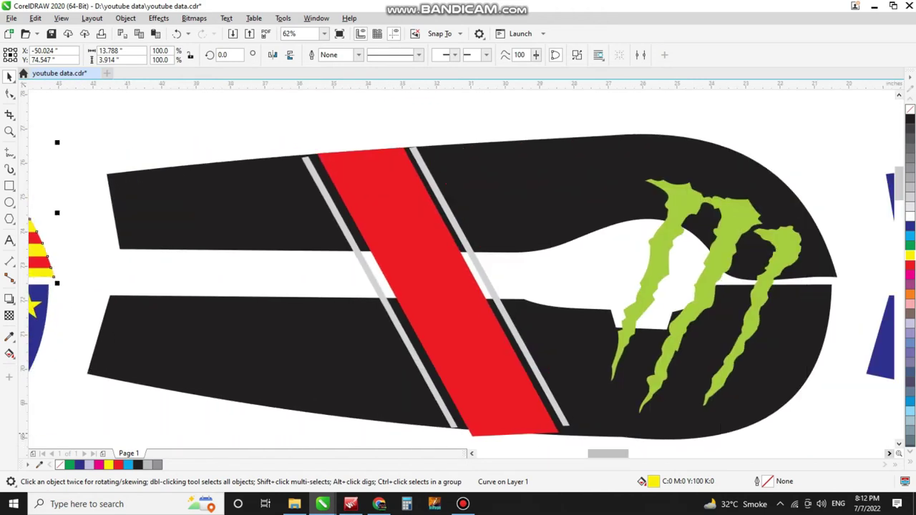
pyautogui.press('Escape')
pyautogui.click(712, 232)
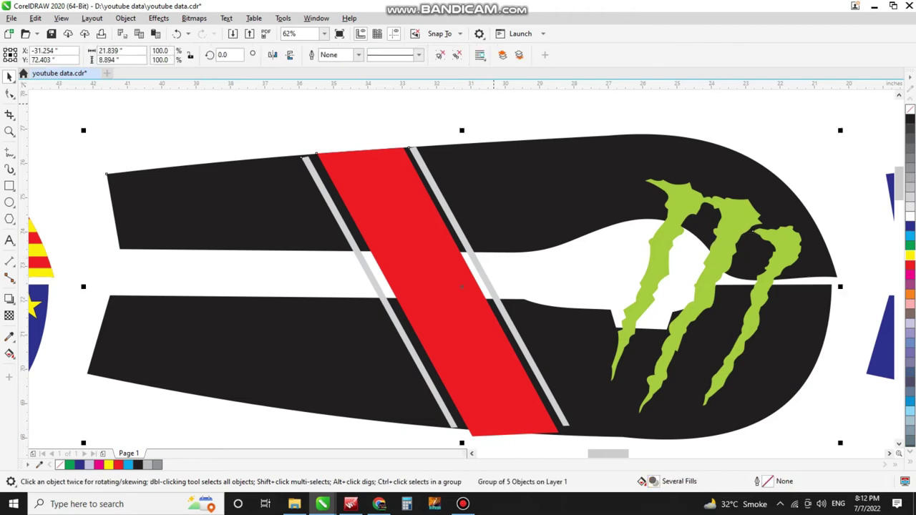
pyautogui.click(457, 55)
pyautogui.click(471, 108)
# - Try a yellow fill on the wide diagonal band of the claw-mark cover, and restore its red fill
pyautogui.click(403, 191)
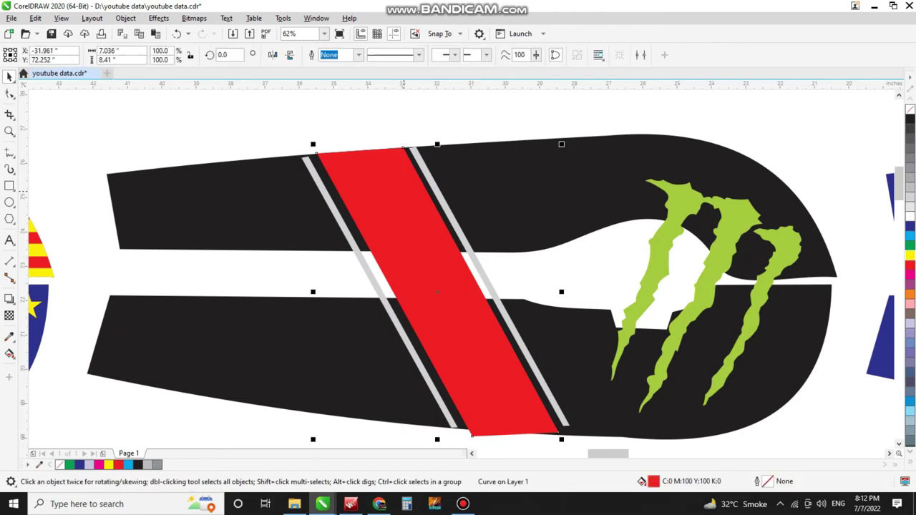
pyautogui.click(911, 256)
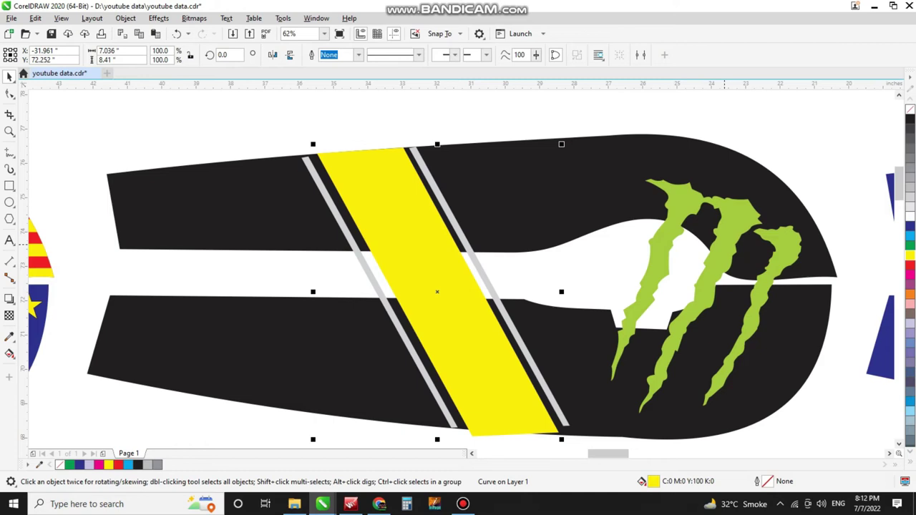
pyautogui.click(910, 266)
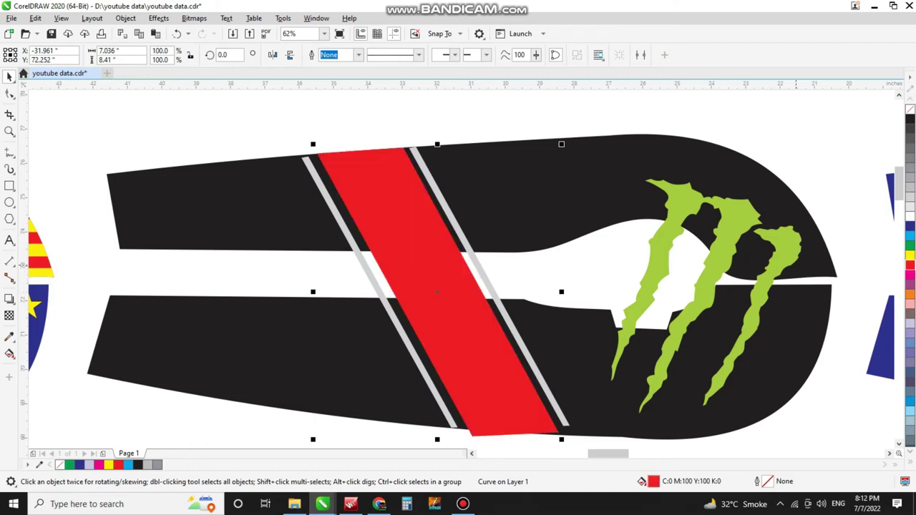
# - Fill the green claw-mark graphic at the rounded end of the cover cyan
pyautogui.click(790, 242)
pyautogui.click(911, 236)
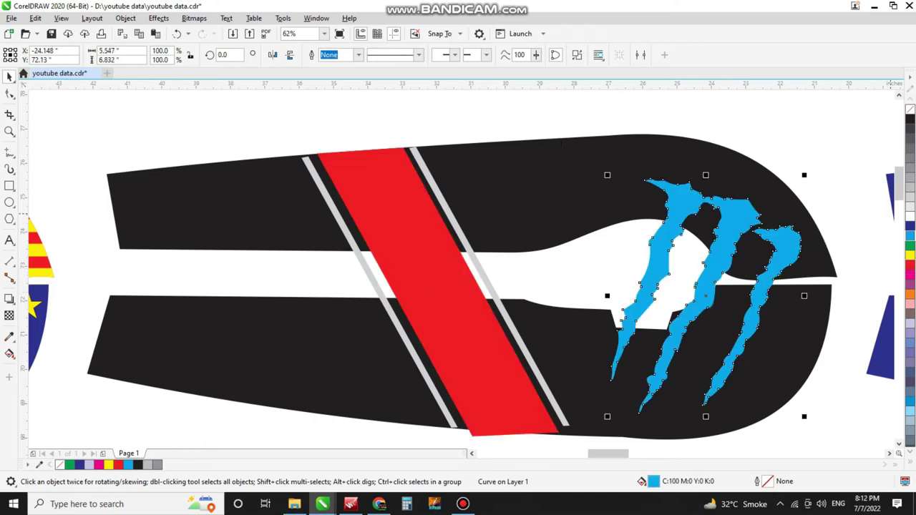
# - Ungroup all objects of the blue "Never Mind" cover design and fill its grey dragon and lettering outline yellow
pyautogui.hscroll(10, 458, 287)
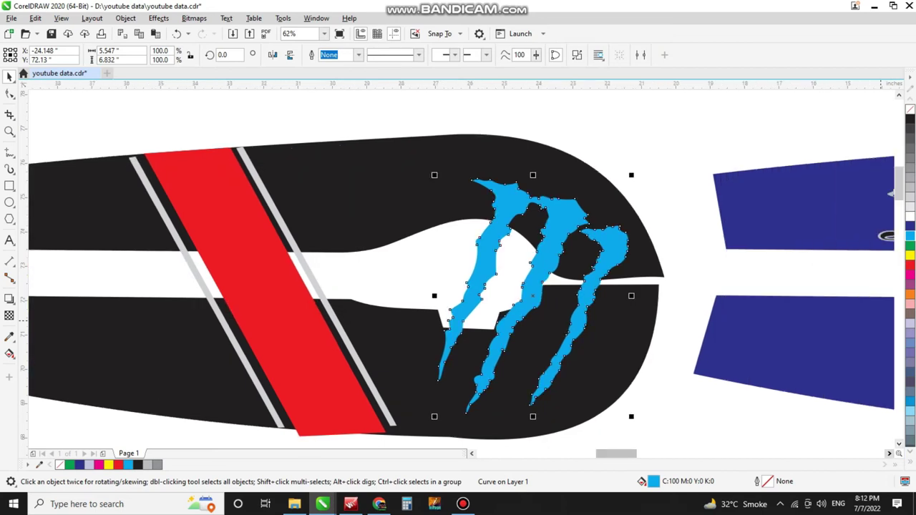
pyautogui.hscroll(3, 458, 286)
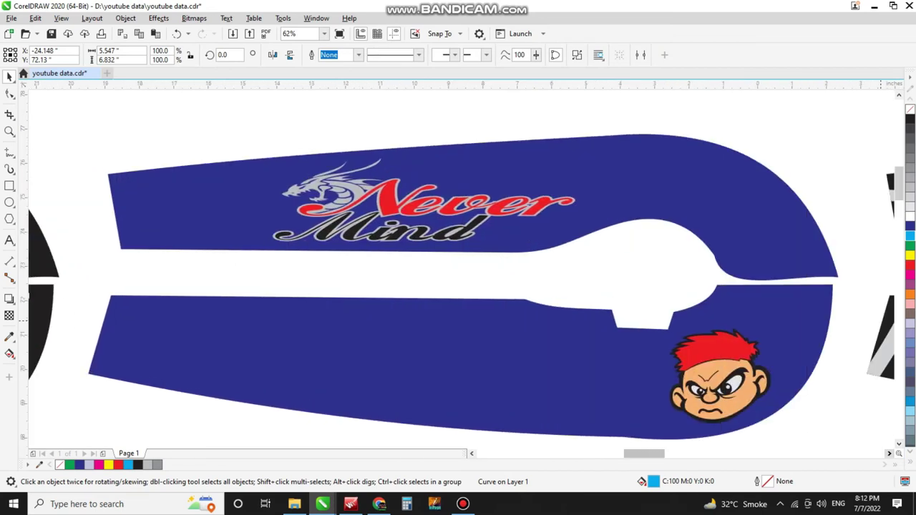
pyautogui.click(601, 183)
pyautogui.click(457, 55)
pyautogui.click(361, 118)
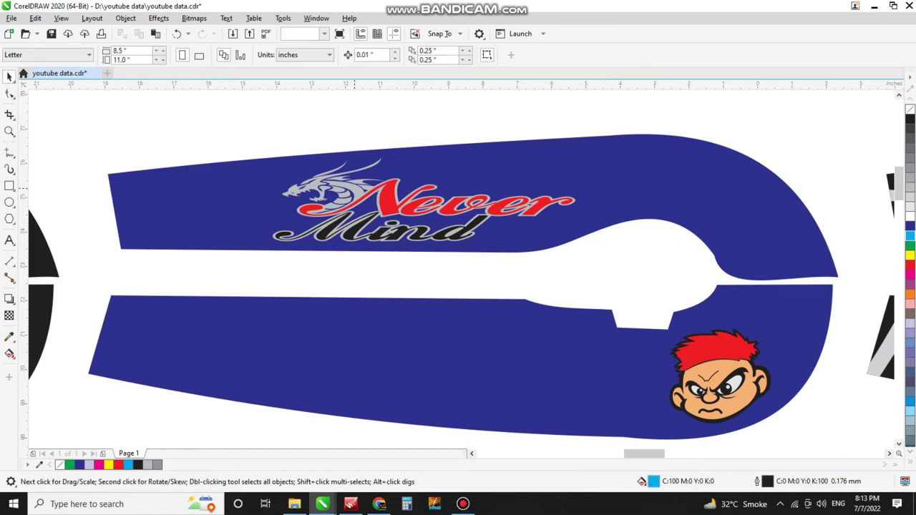
pyautogui.click(389, 231)
pyautogui.click(910, 256)
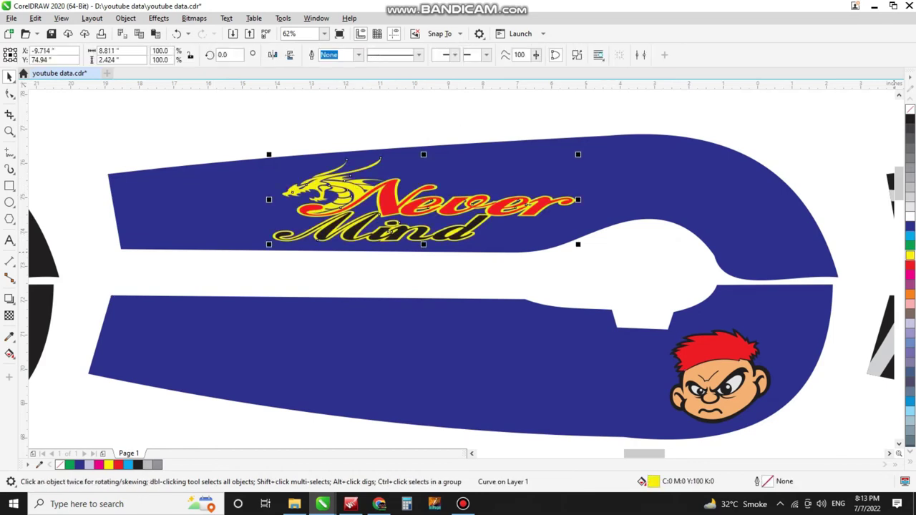
# - Ungroup all objects of the black spider-web cover design and fill its grey web yellow
pyautogui.click(890, 454)
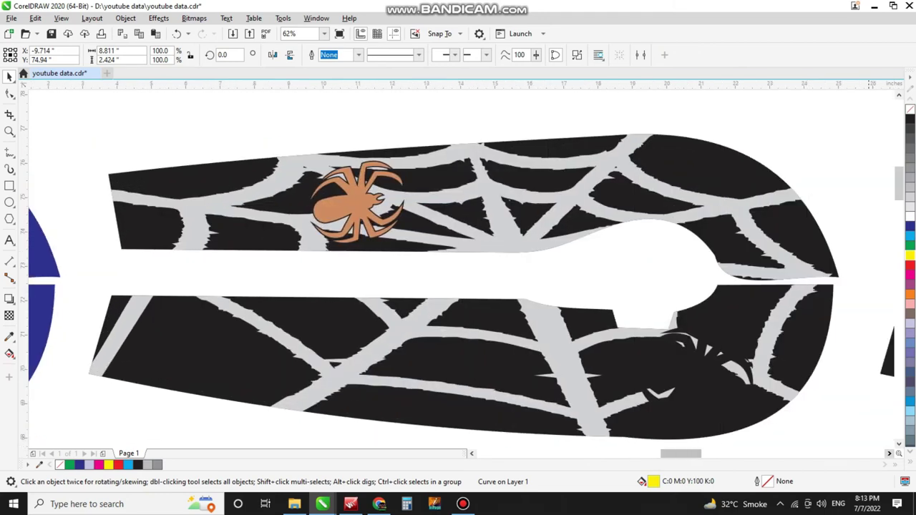
pyautogui.click(852, 418)
pyautogui.click(778, 381)
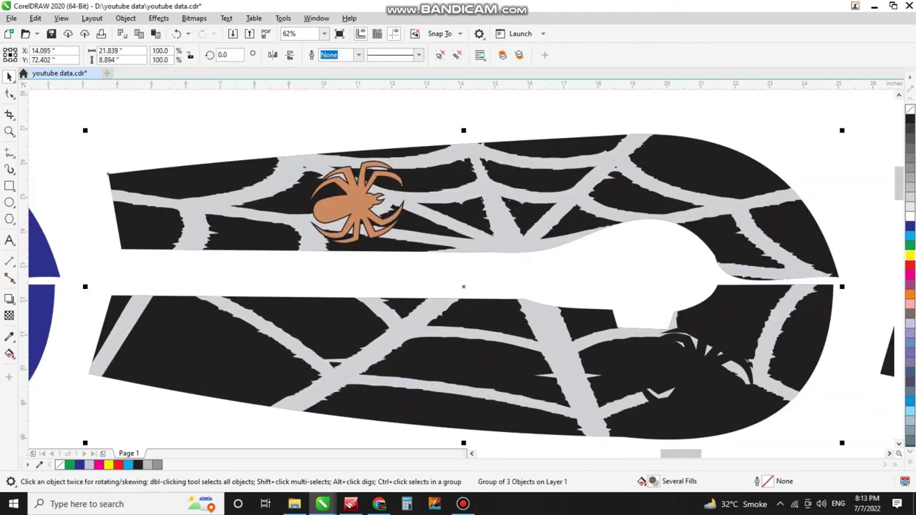
pyautogui.hotkey('ctrl', 'u')
pyautogui.hotkey('ctrl', 'l')
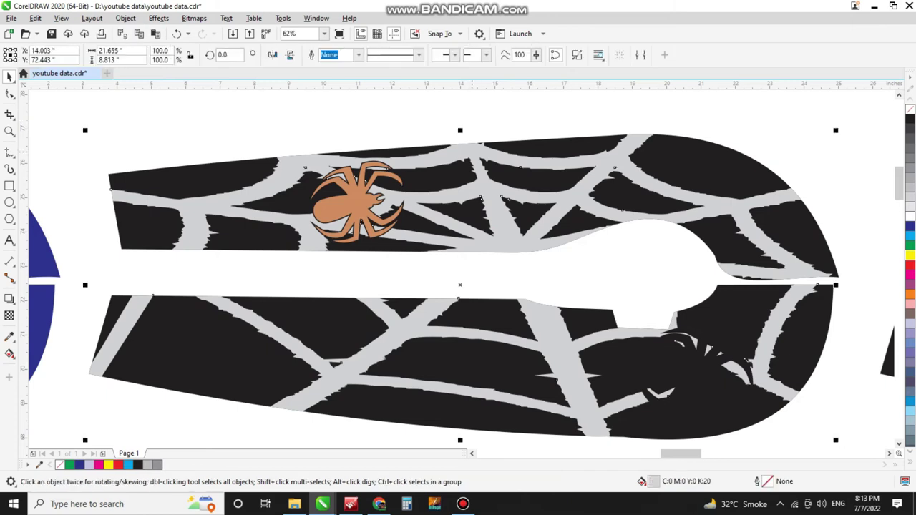
pyautogui.click(910, 255)
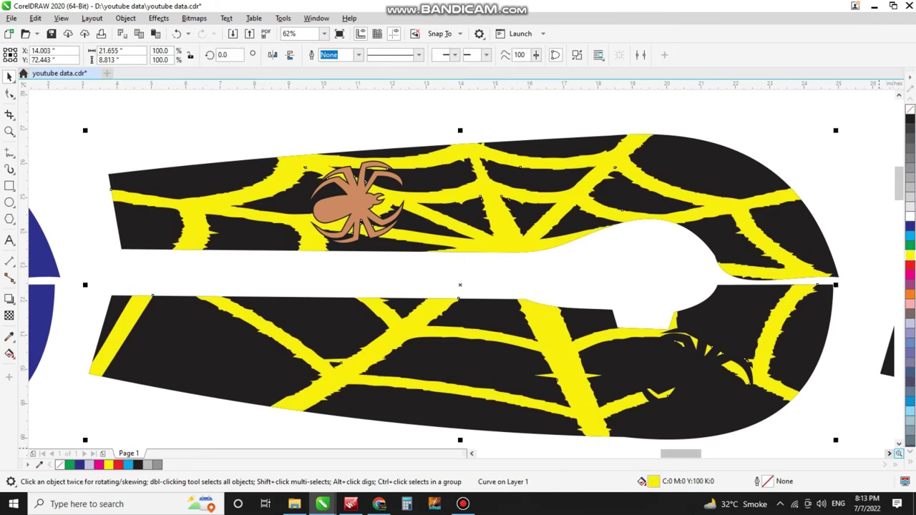
# - Ungroup all objects of the rising-sun cover design and fill its grey "eat sleep JDM" lettering yellow
pyautogui.click(890, 453)
pyautogui.click(890, 453)
pyautogui.click(890, 453)
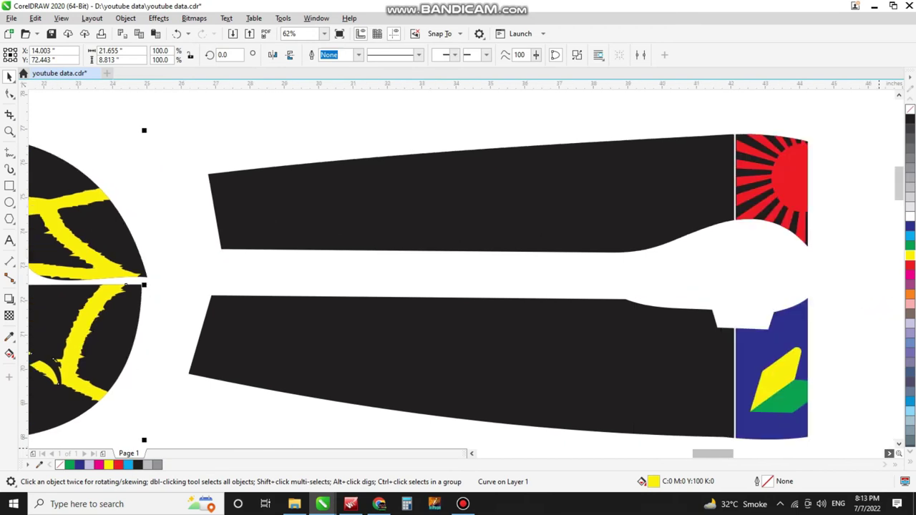
pyautogui.click(889, 453)
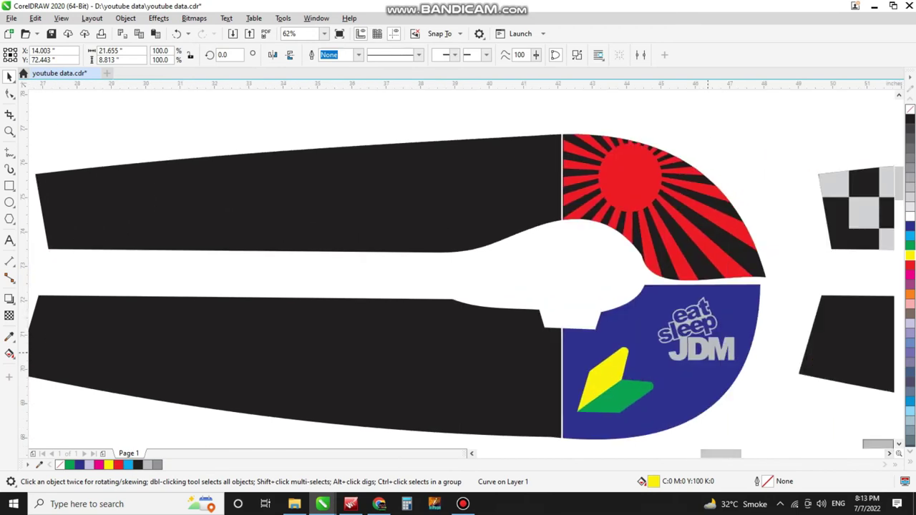
pyautogui.click(708, 353)
pyautogui.click(456, 55)
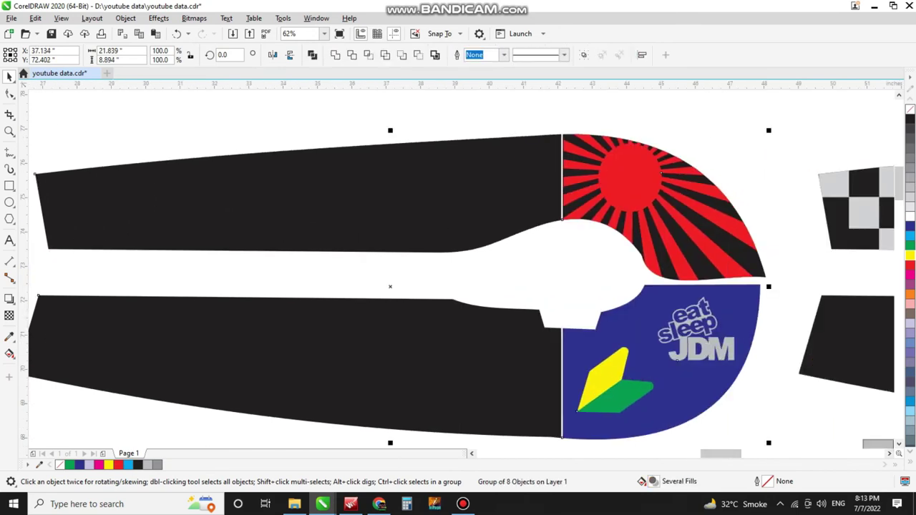
pyautogui.press('Escape')
pyautogui.click(718, 348)
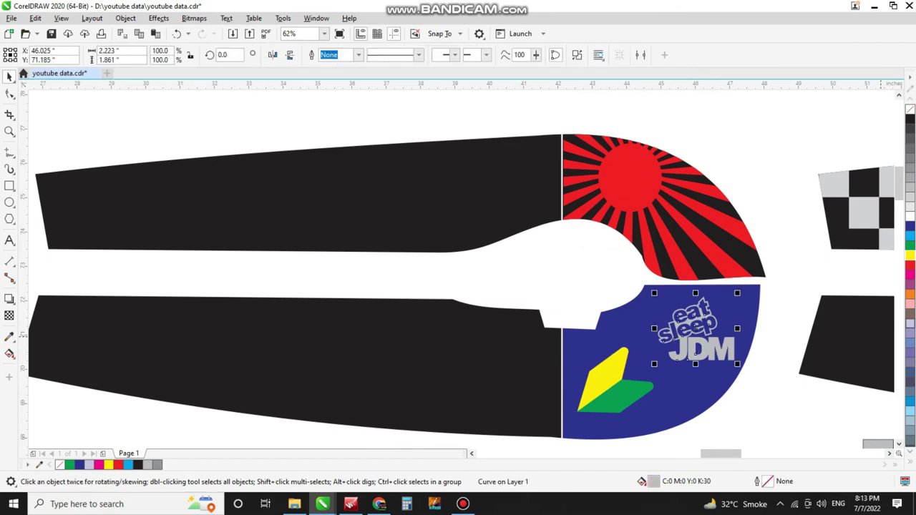
pyautogui.click(910, 256)
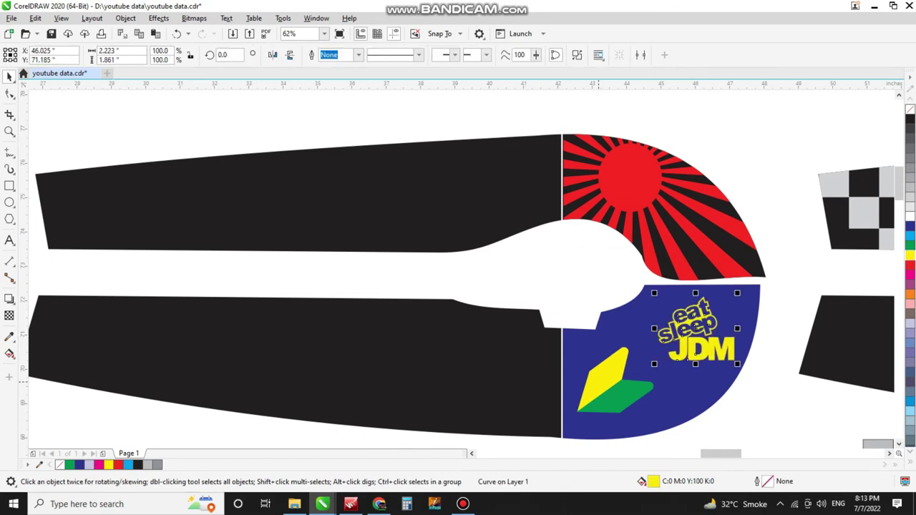
# - Fill the red rising-sun disc and rays at the rounded end of the "eat sleep JDM" cover green
pyautogui.click(621, 194)
pyautogui.click(911, 246)
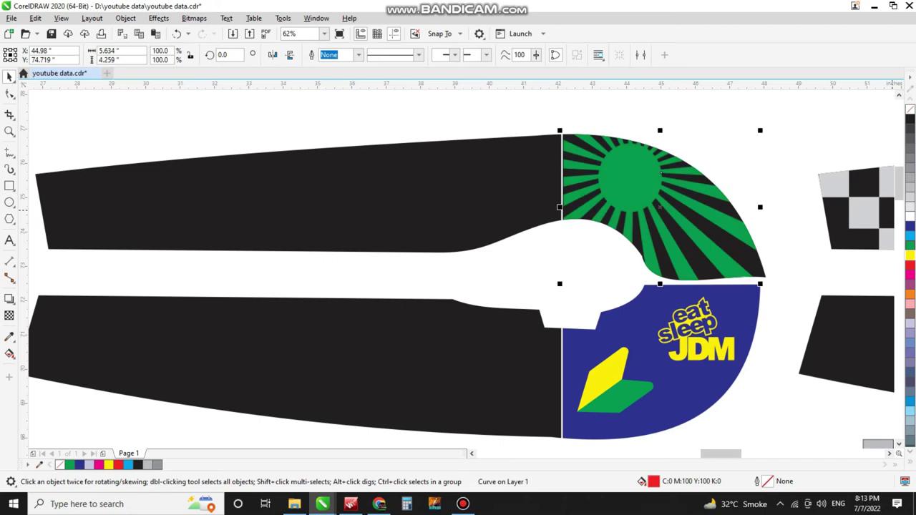
pyautogui.click(899, 445)
pyautogui.click(899, 444)
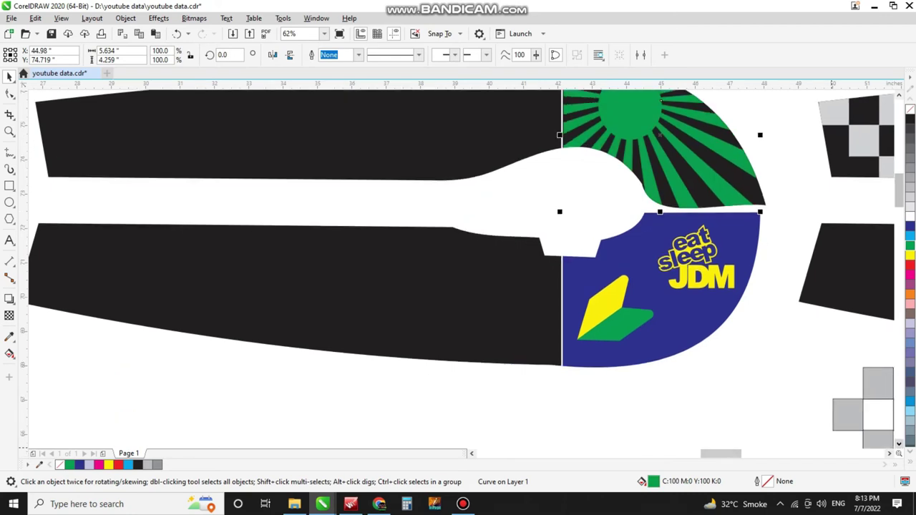
pyautogui.click(899, 94)
pyautogui.click(899, 94)
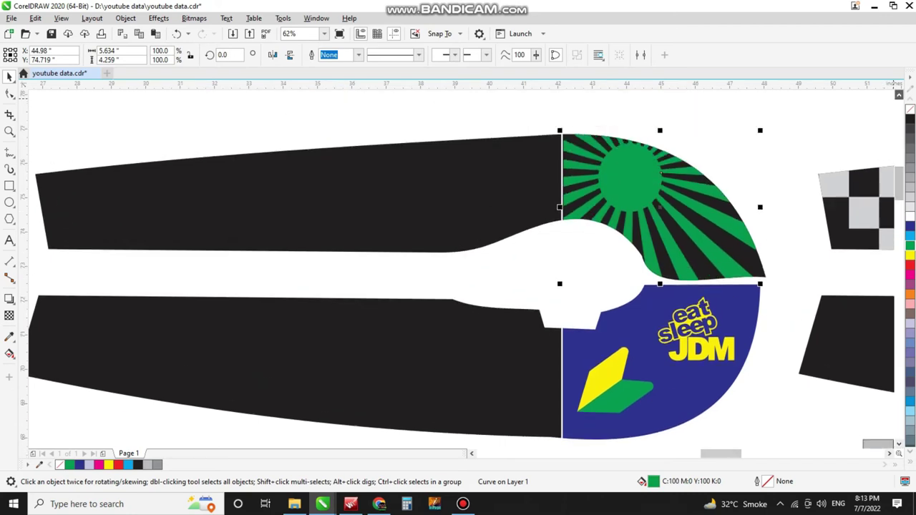
pyautogui.click(890, 454)
pyautogui.click(889, 454)
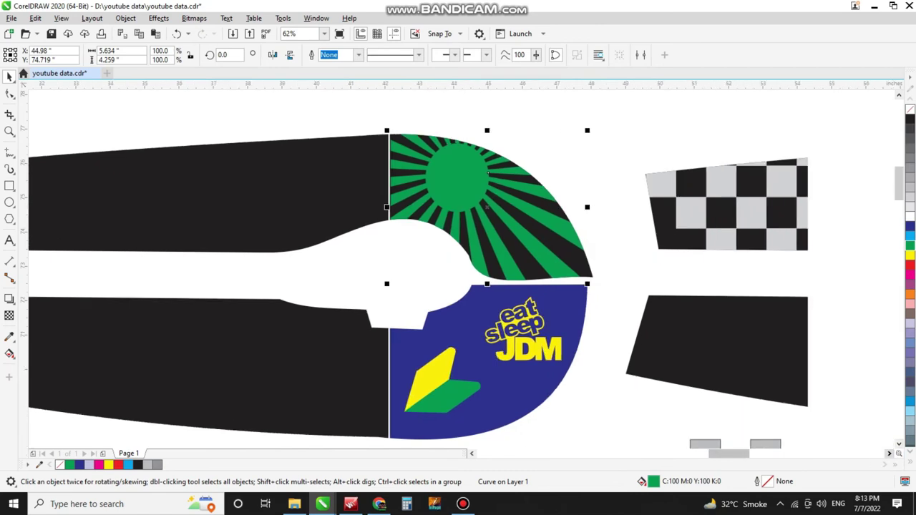
# - Ungroup all objects of the black checkered Joker cover design and fill its grey checker squares yellow
pyautogui.click(890, 454)
pyautogui.click(889, 454)
pyautogui.click(890, 453)
pyautogui.click(889, 454)
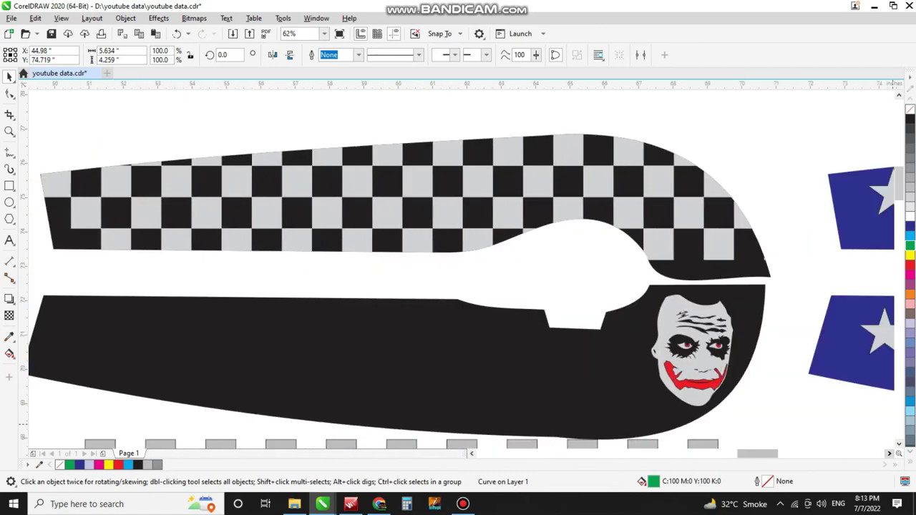
pyautogui.click(738, 330)
pyautogui.click(487, 113)
pyautogui.click(501, 156)
pyautogui.click(910, 256)
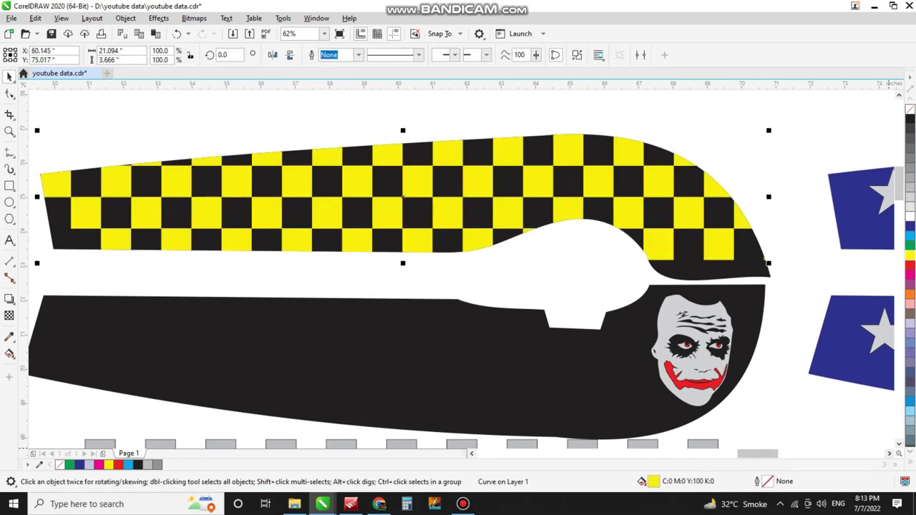
# - Ungroup all objects of the blue Union Jack cover design and fill all its grey stars yellow on both halves
pyautogui.click(890, 453)
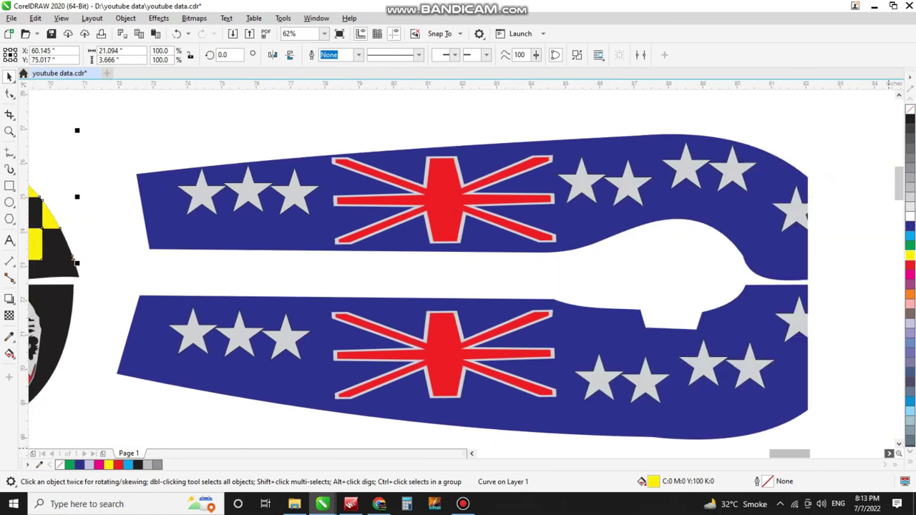
pyautogui.click(799, 294)
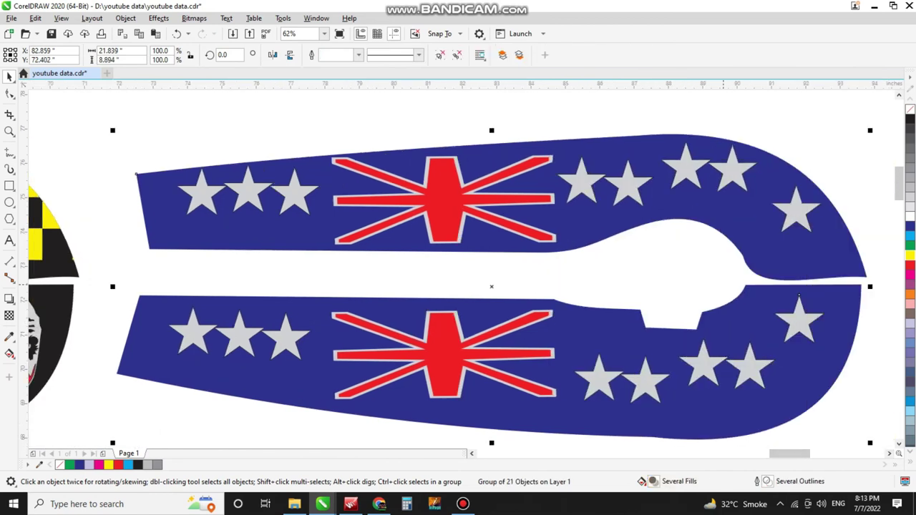
pyautogui.click(599, 114)
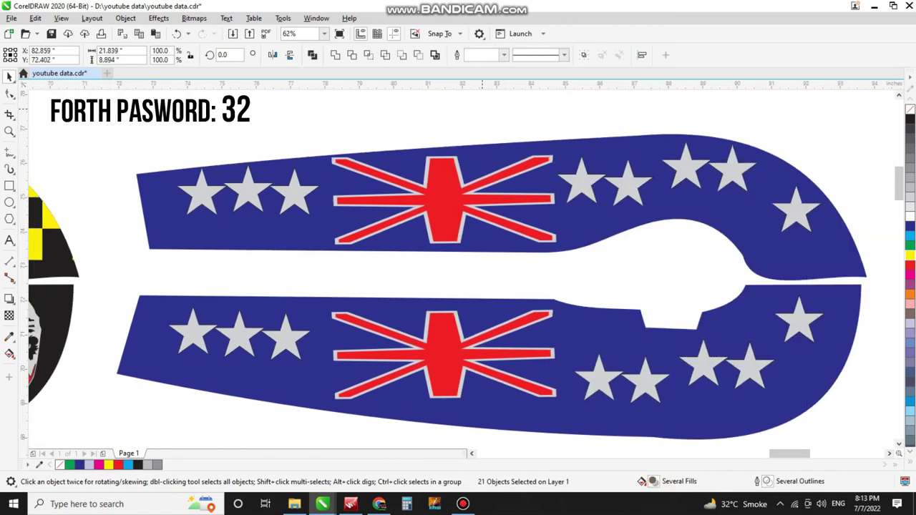
pyautogui.click(583, 183)
pyautogui.moveTo(527, 116); pyautogui.dragTo(881, 404)
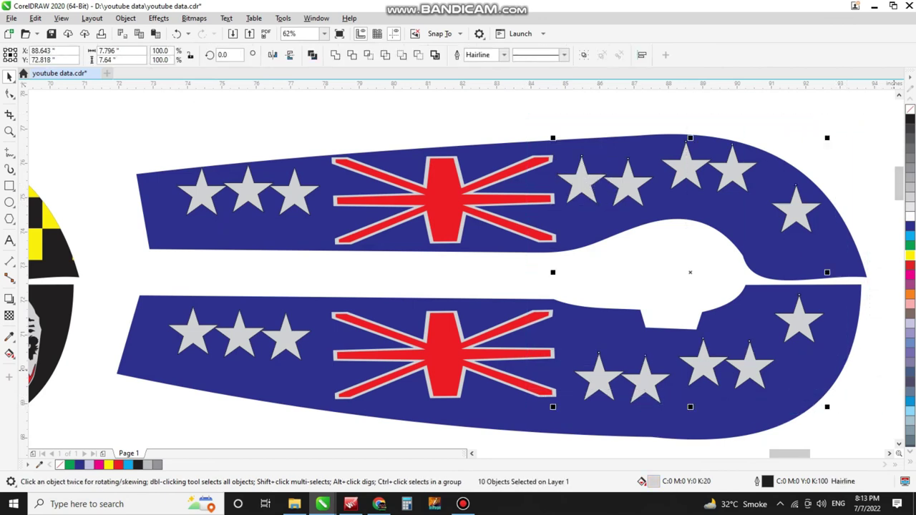
pyautogui.click(911, 255)
pyautogui.moveTo(147, 156); pyautogui.dragTo(335, 395)
pyautogui.click(909, 255)
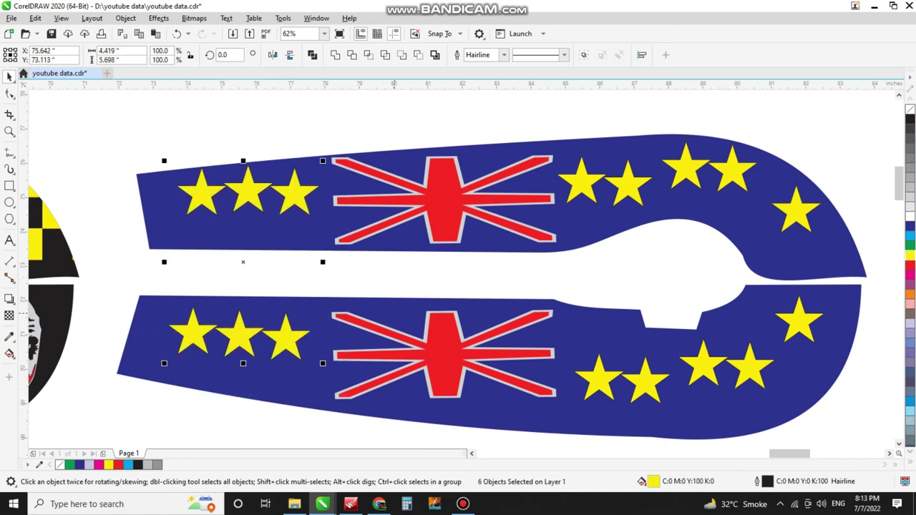
pyautogui.click(344, 200)
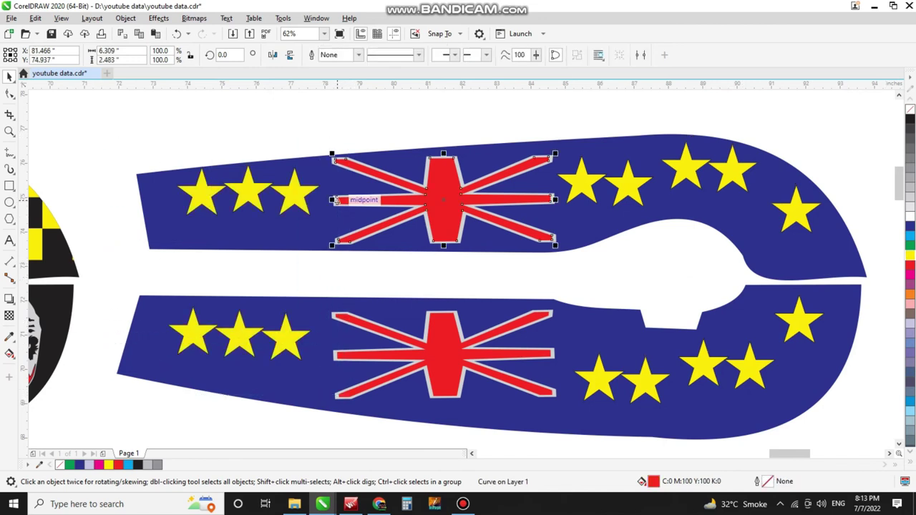
pyautogui.click(910, 255)
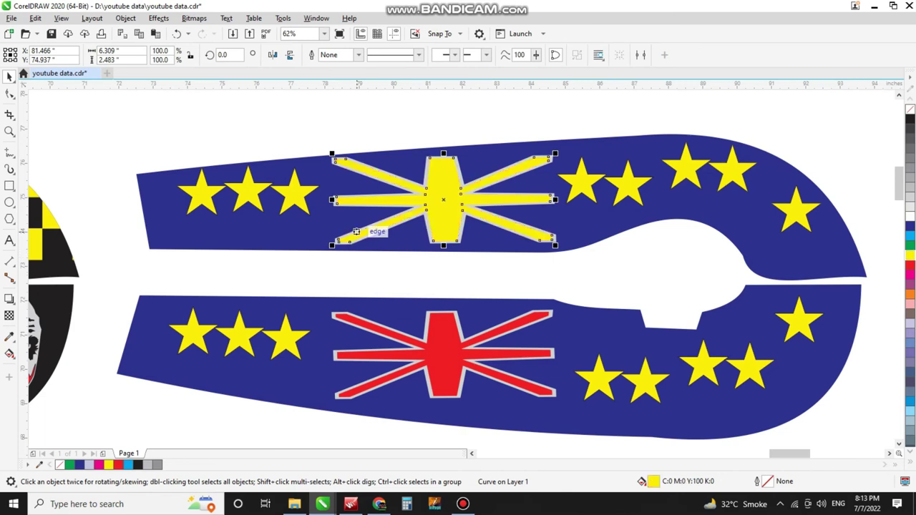
pyautogui.hotkey('ctrl', 'z')
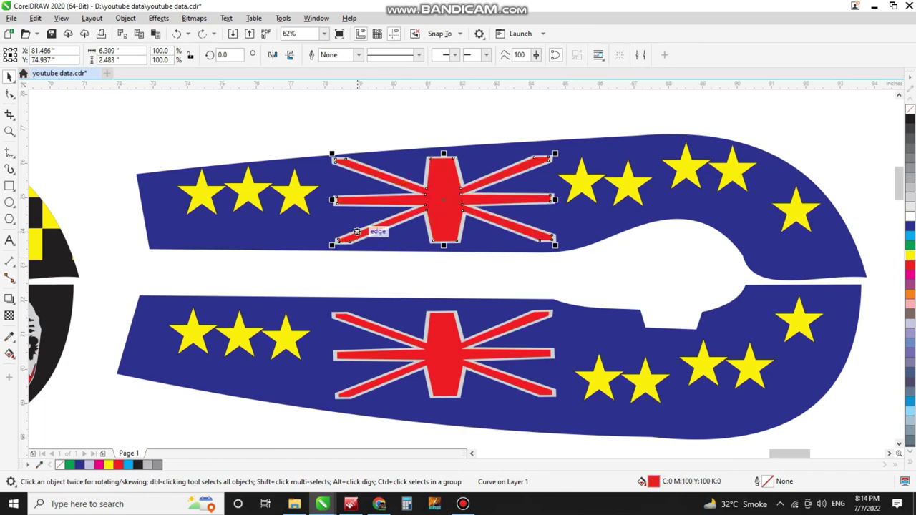
# - Fill the grey outline around the red Union Jack on the lower half of the blue star cover yellow
pyautogui.click(349, 275)
pyautogui.scroll(1, 344, 324)
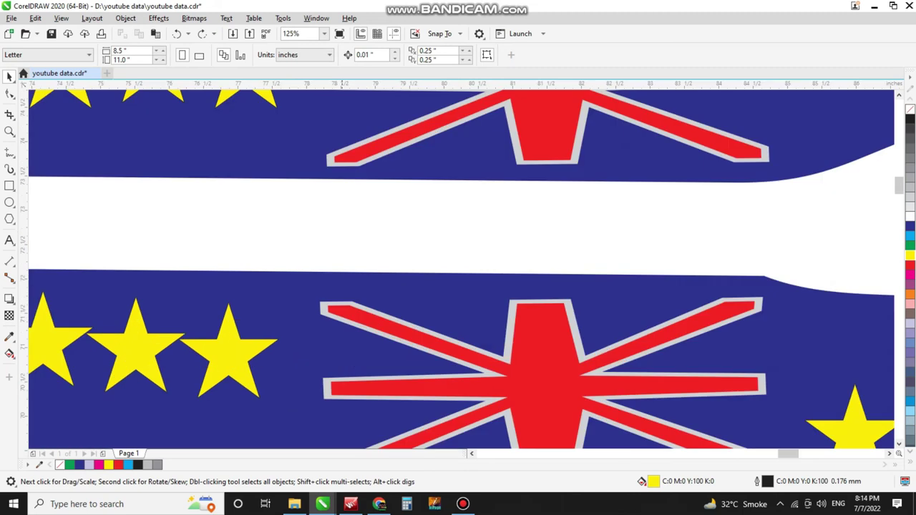
pyautogui.click(323, 308)
pyautogui.click(911, 254)
pyautogui.scroll(-2, 660, 269)
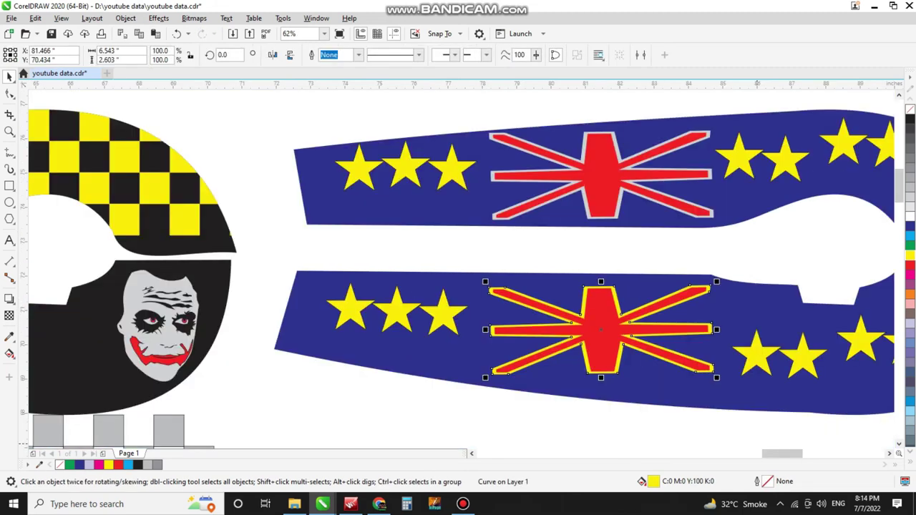
# - Examine the rounded end of the blue star cover, the black cover with red flames, and the overall layout
pyautogui.click(890, 454)
pyautogui.click(890, 454)
pyautogui.click(890, 453)
pyautogui.click(890, 454)
pyautogui.click(890, 454)
pyautogui.click(890, 454)
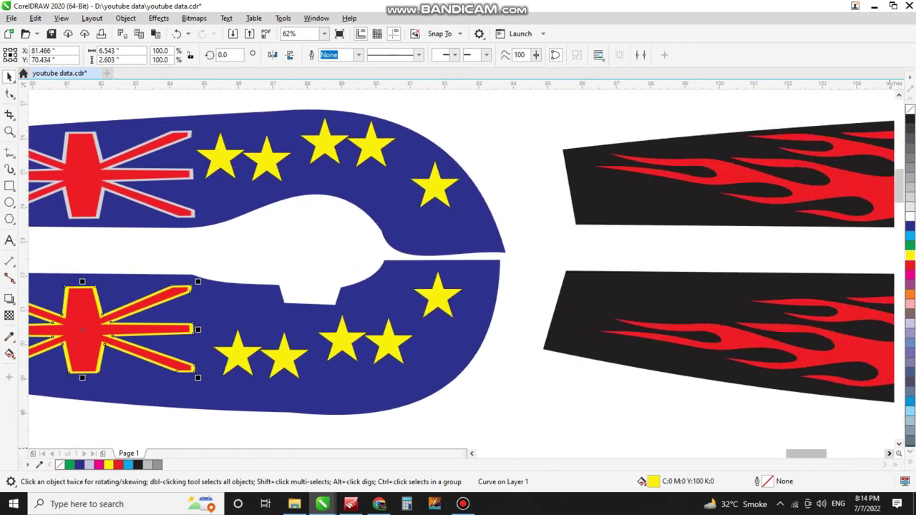
pyautogui.hscroll(10, 461, 264)
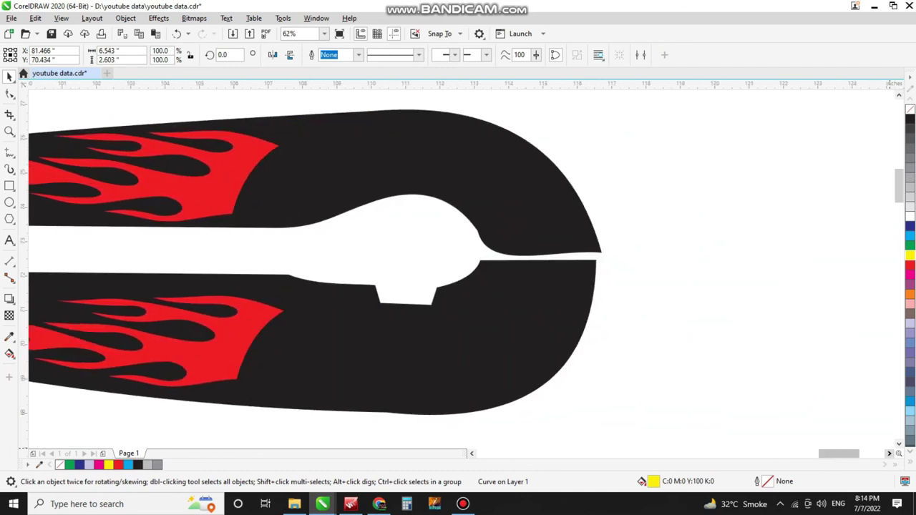
pyautogui.scroll(-8, 645, 344)
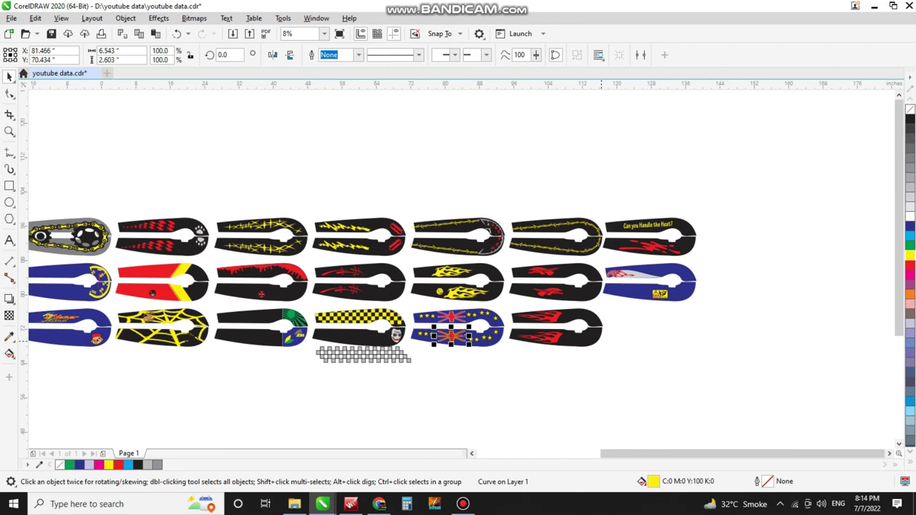
# - Ungroup all objects of the blue "Eyes Down" cover design and fill its grey "DOWN" lettering yellow
pyautogui.scroll(4, 169, 323)
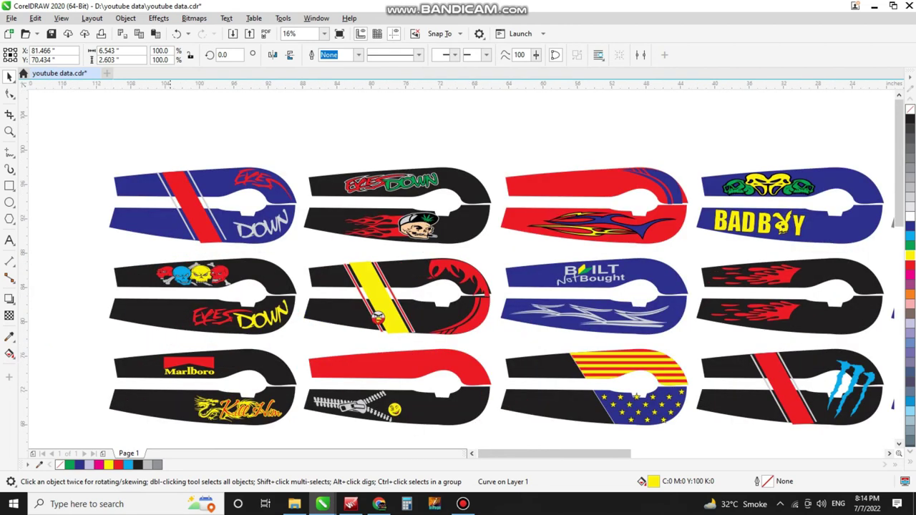
pyautogui.scroll(2, 179, 247)
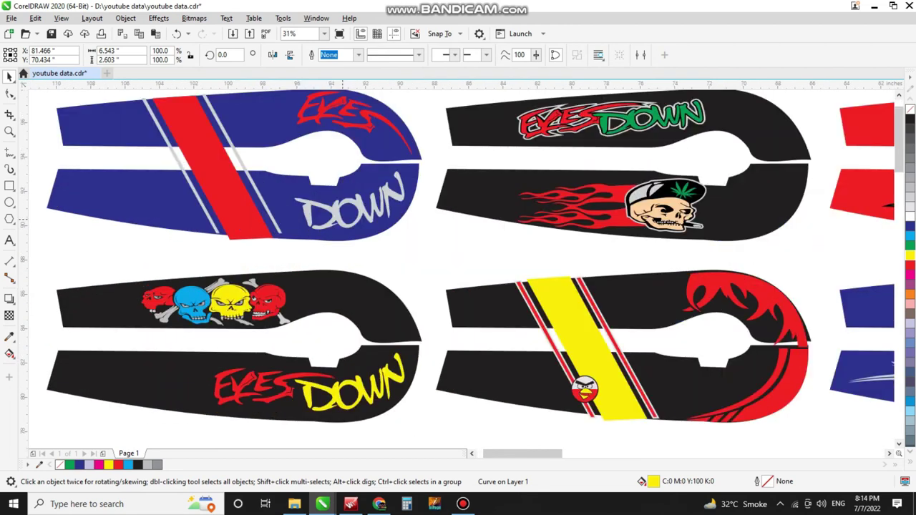
pyautogui.click(342, 100)
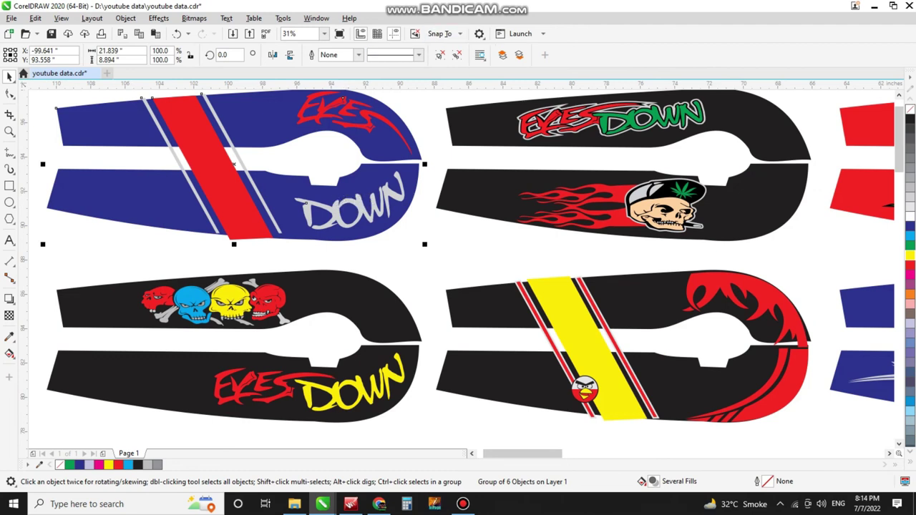
pyautogui.press('Escape')
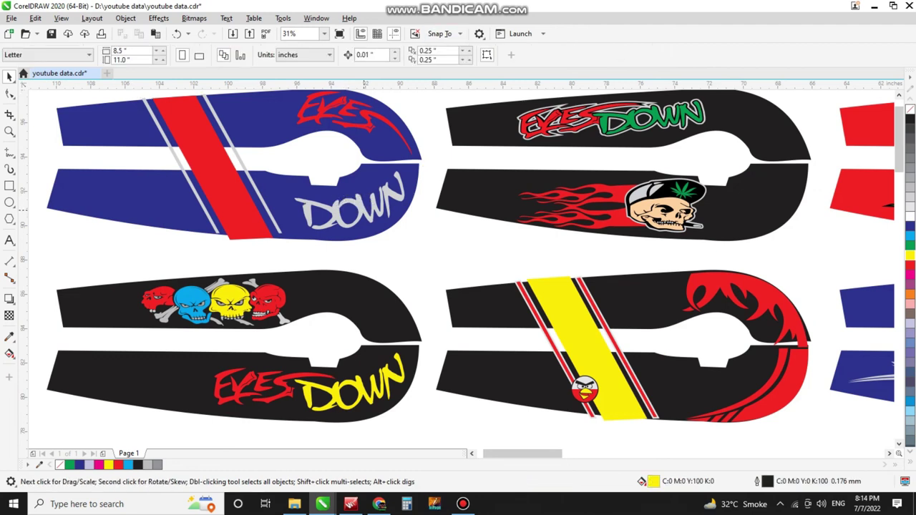
pyautogui.click(366, 211)
pyautogui.click(910, 256)
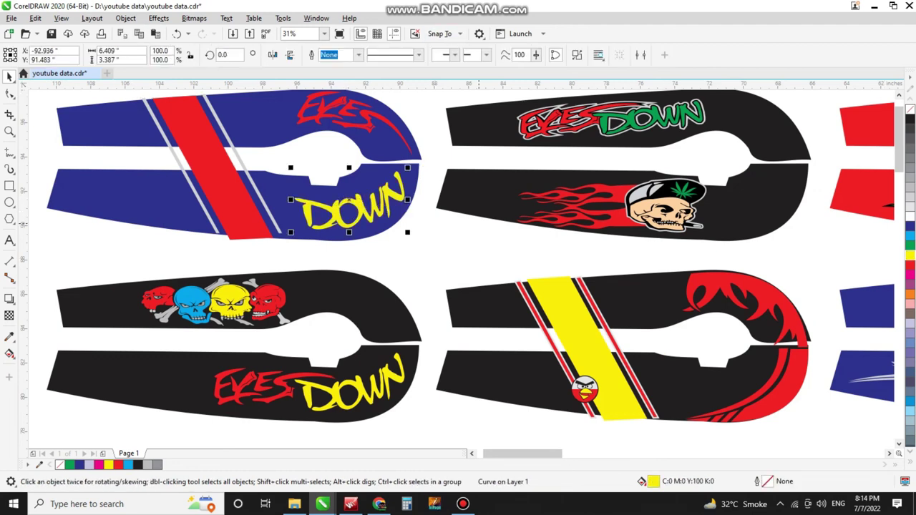
# - Review the three rows of cover designs from end to end to check their recoloured graphics
pyautogui.scroll(-4, 412, 220)
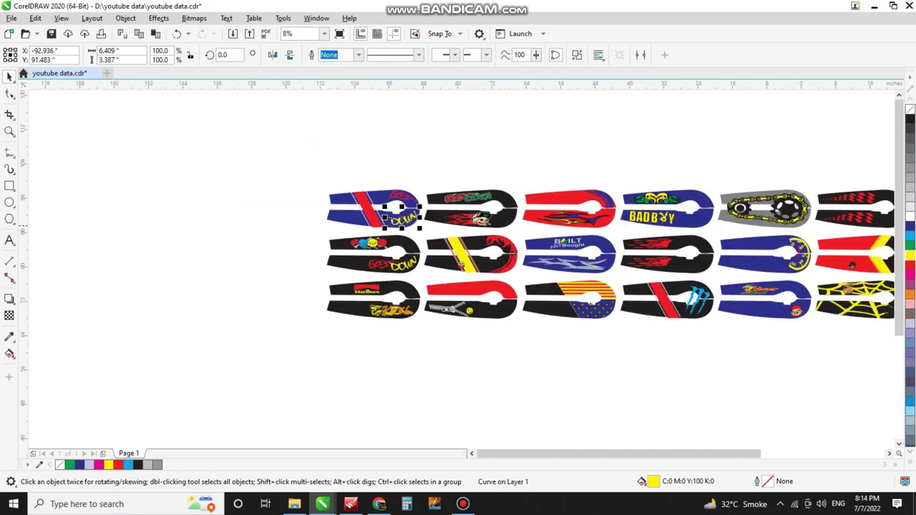
pyautogui.scroll(-1, 399, 227)
pyautogui.scroll(1, 886, 226)
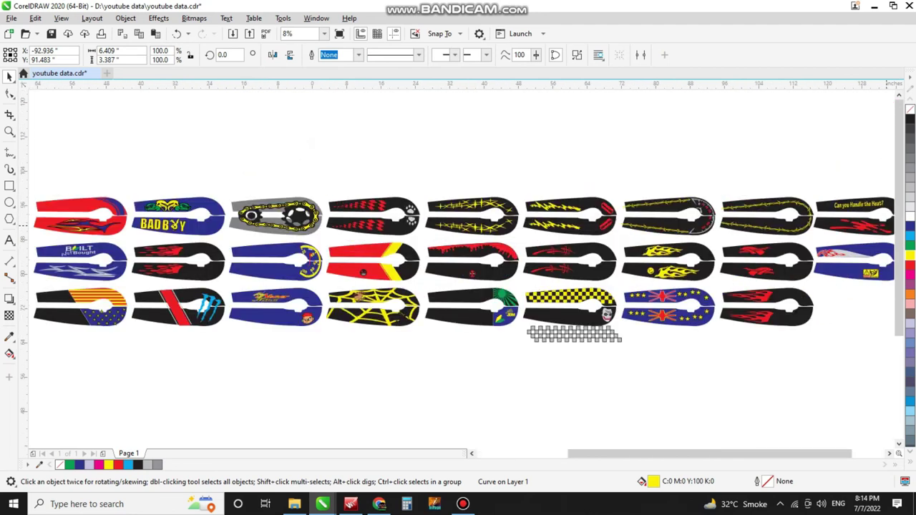
pyautogui.scroll(1, 847, 227)
pyautogui.scroll(1, 725, 244)
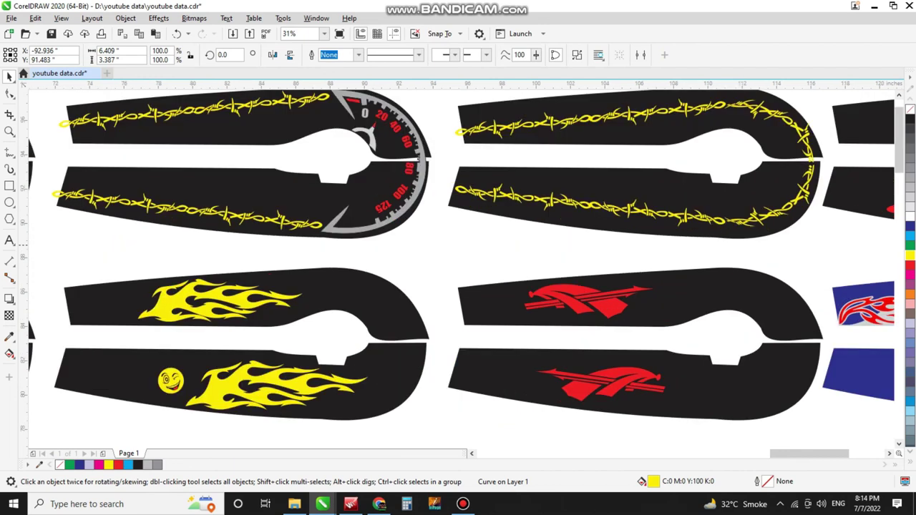
pyautogui.scroll(-2, 740, 243)
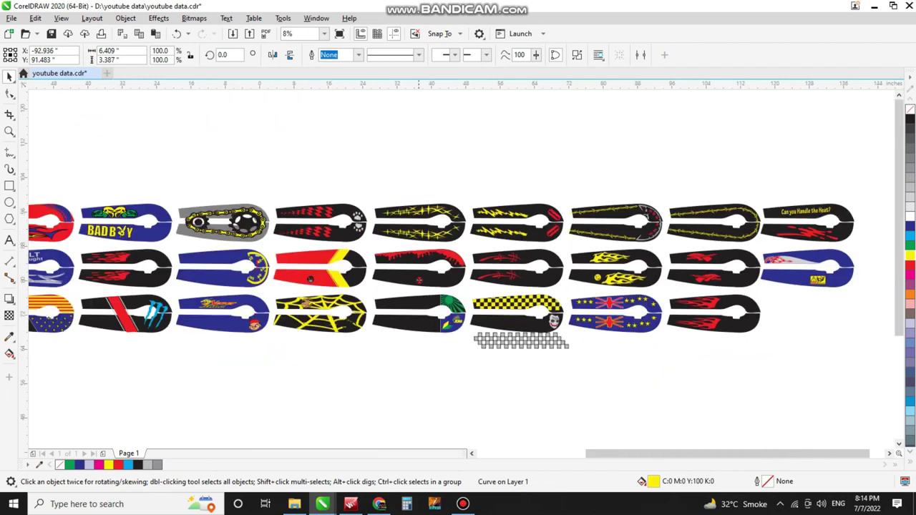
pyautogui.scroll(-1, 394, 265)
pyautogui.scroll(2, 174, 246)
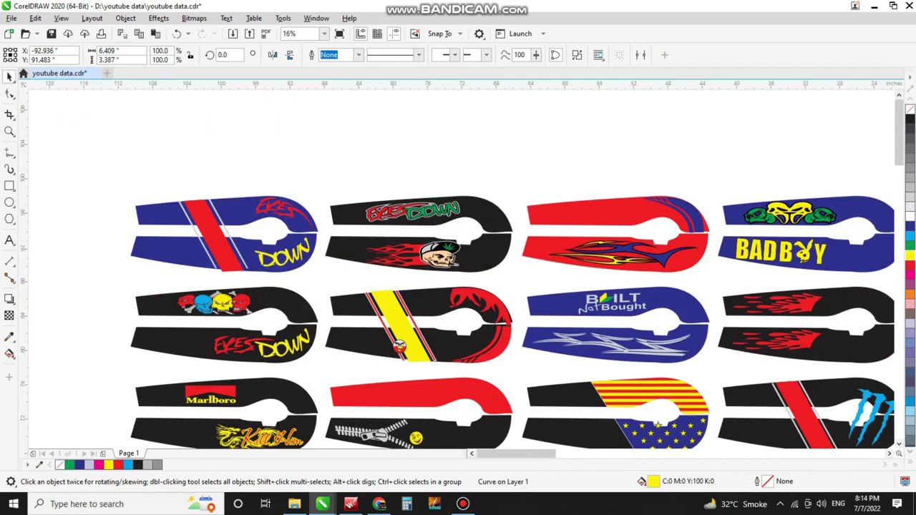
pyautogui.scroll(1, 142, 247)
pyautogui.scroll(-2, 142, 247)
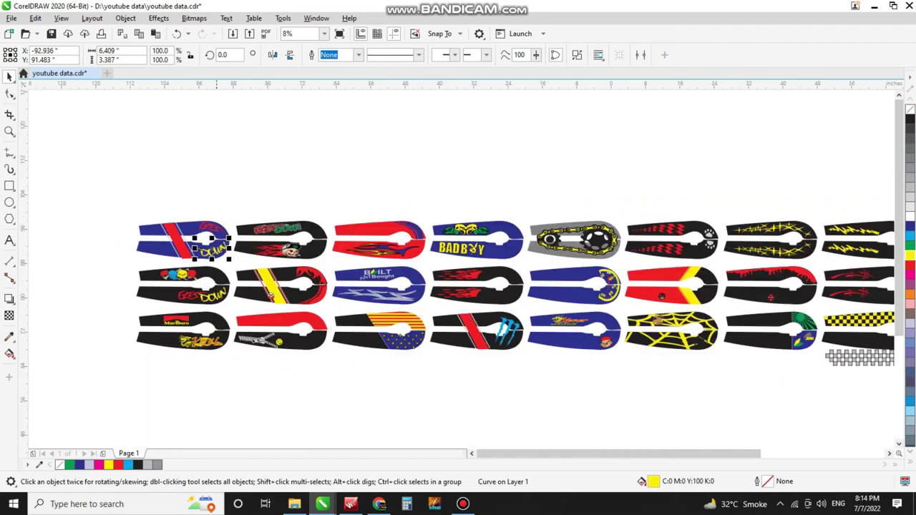